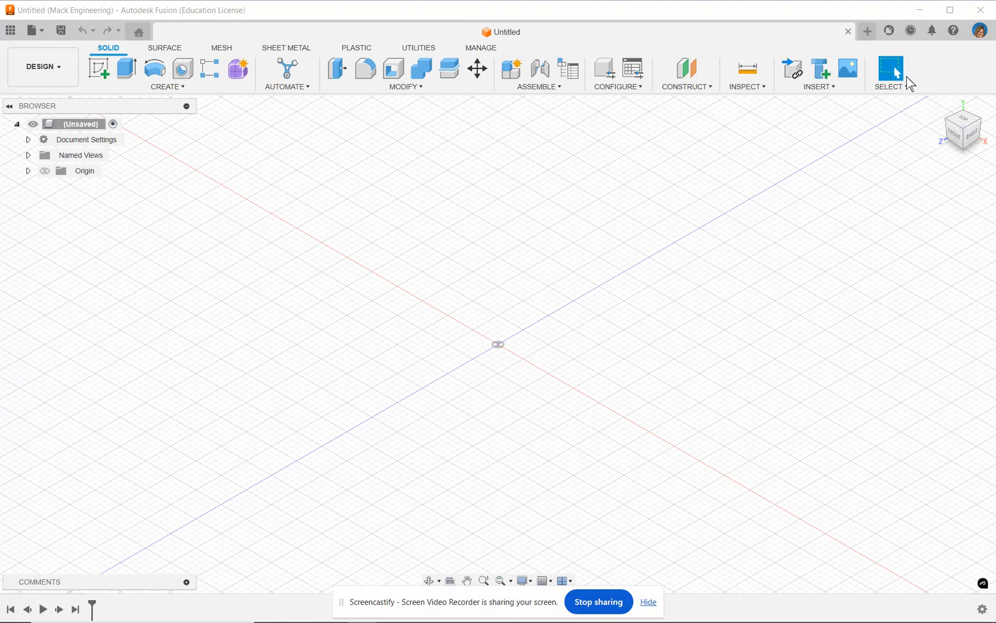
Step: Review the general preferences, including the default modeling orientation, and close them without making changes
click(980, 31)
click(950, 61)
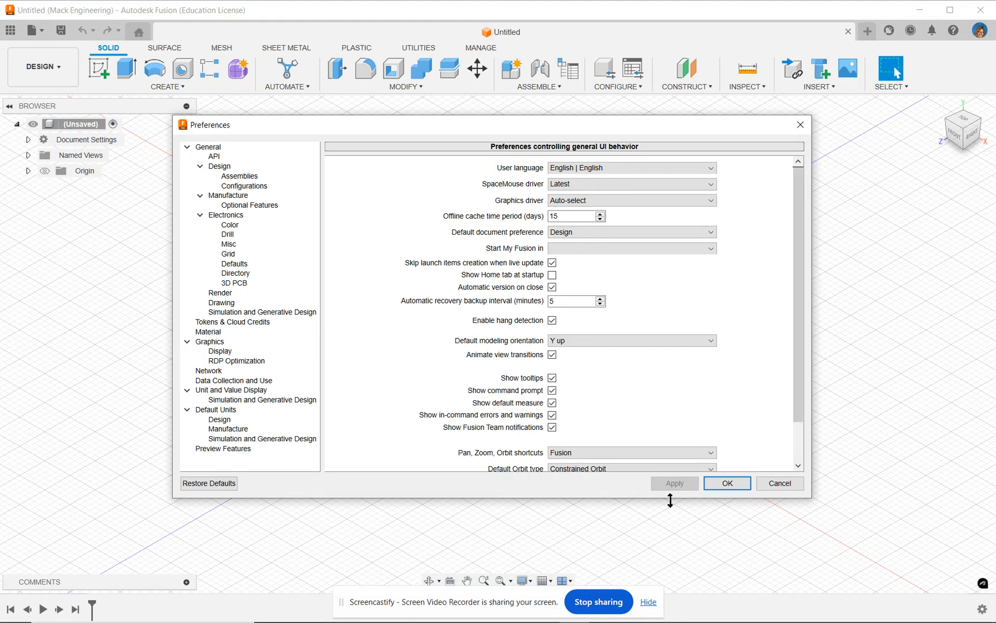
click(778, 488)
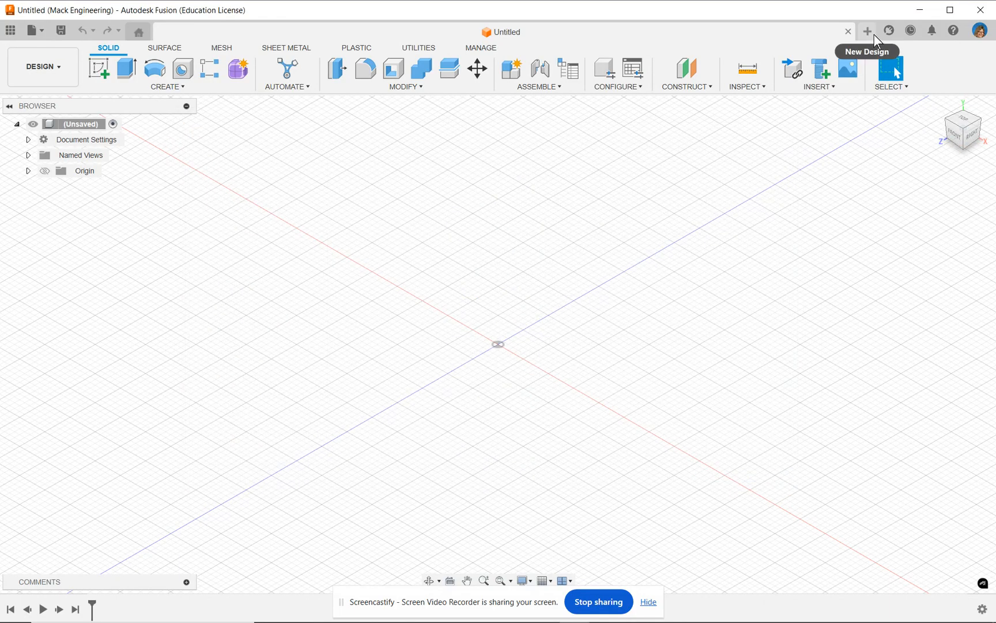
Step: Change the document's active unit type to Millimeter without setting it as the default
click(28, 139)
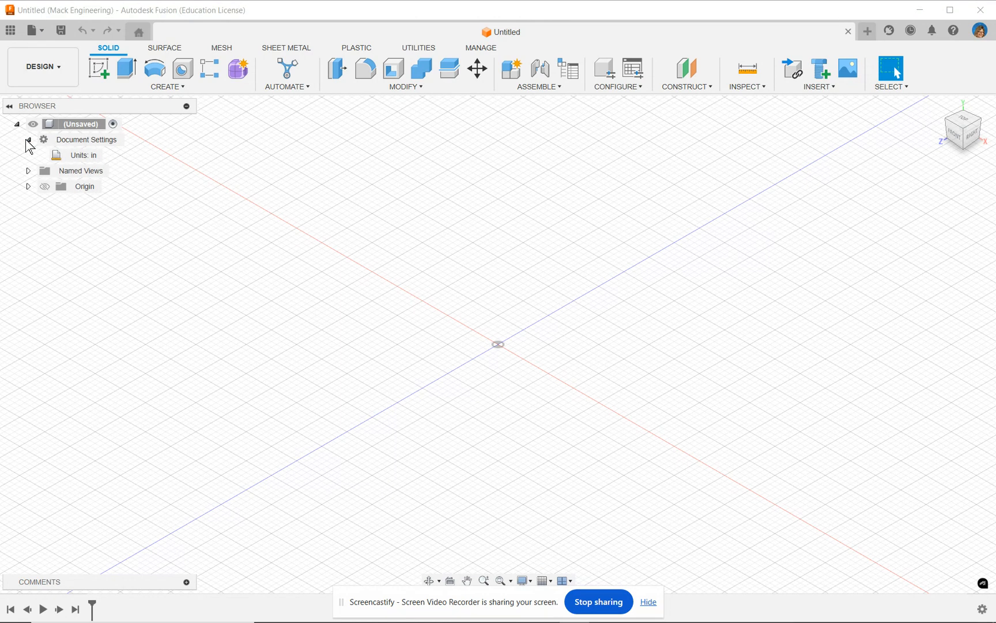
mouse_move(79, 163)
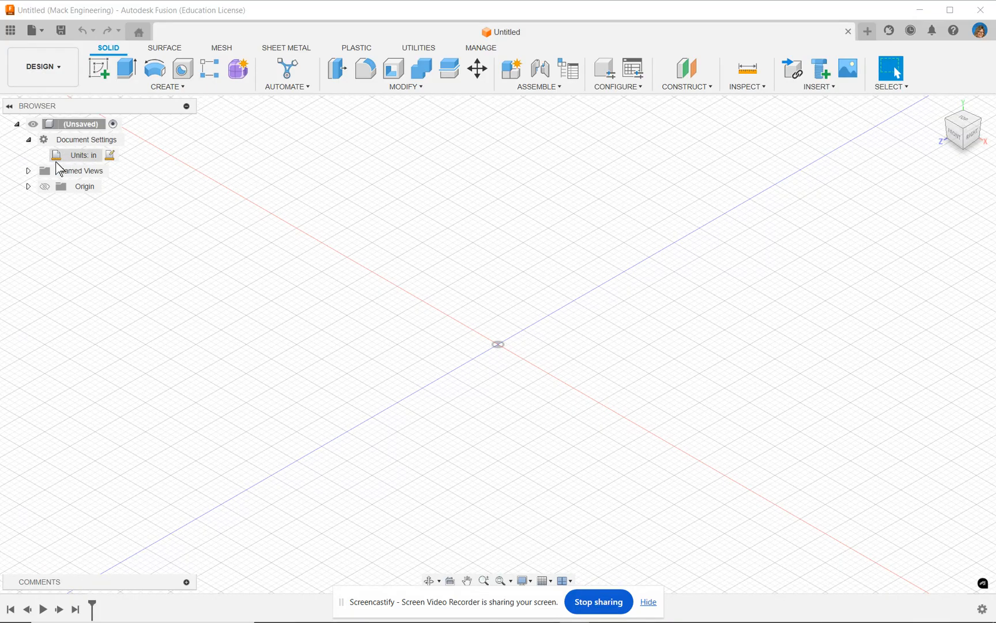
click(112, 157)
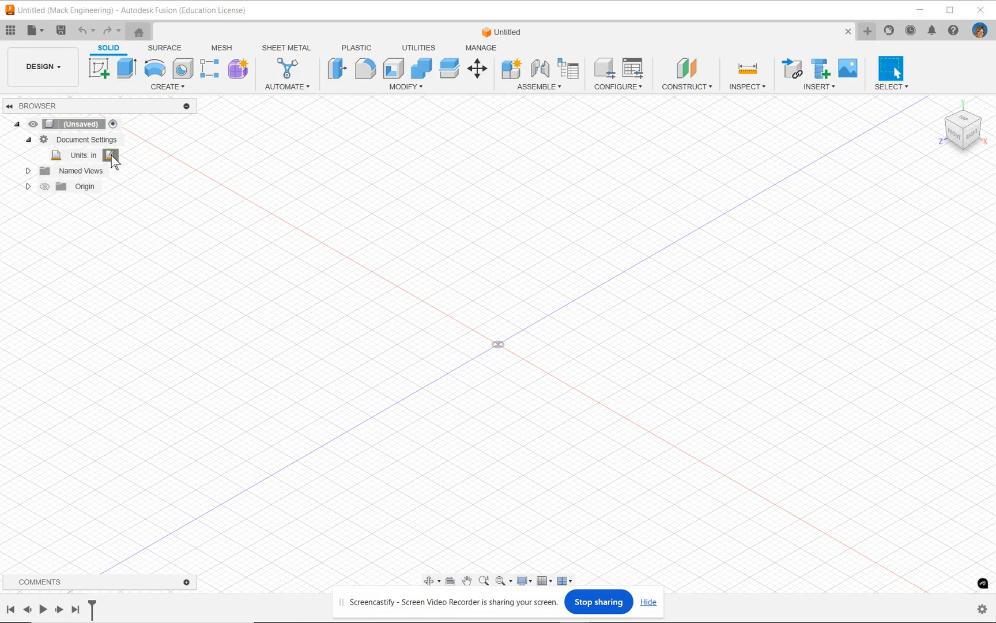
drag(863, 168, 574, 138)
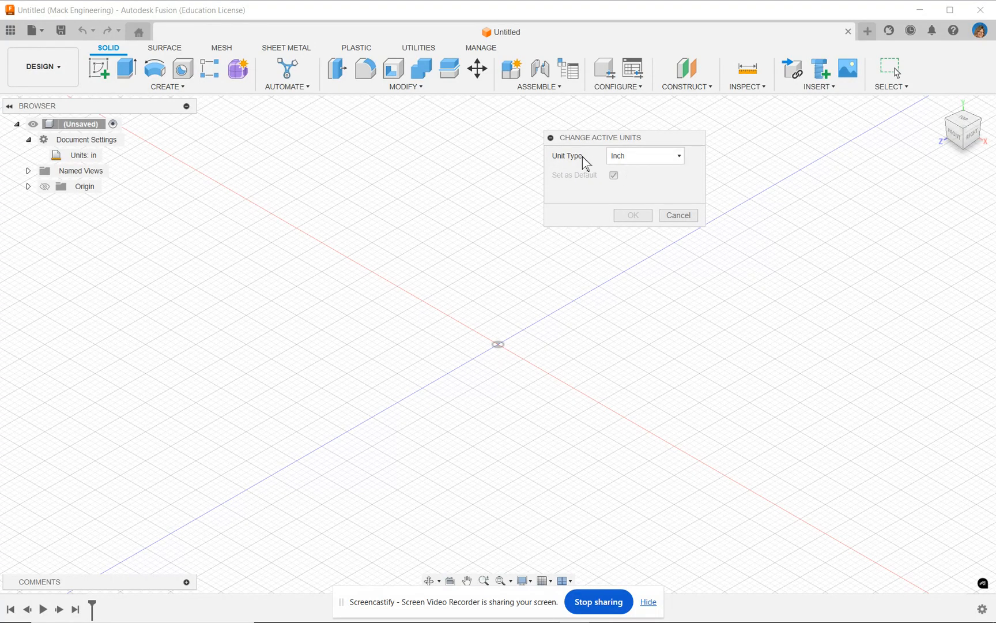
click(645, 161)
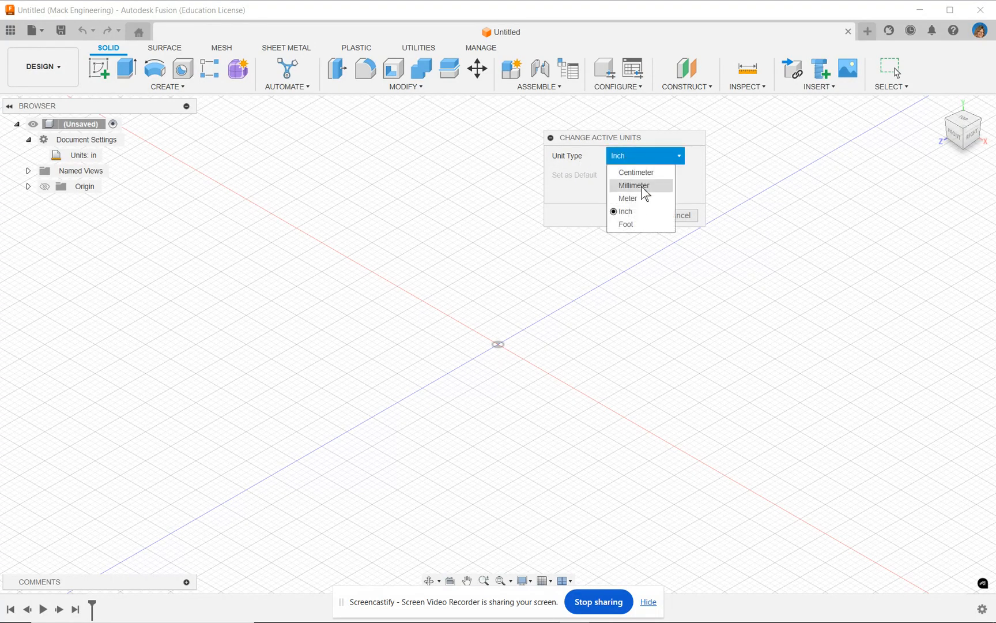
click(644, 186)
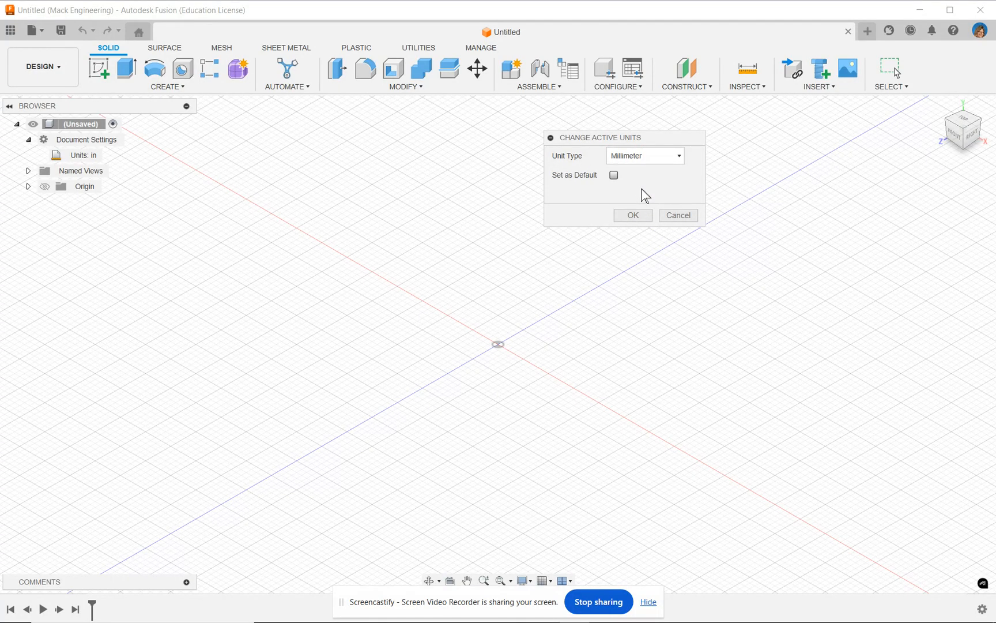
click(634, 216)
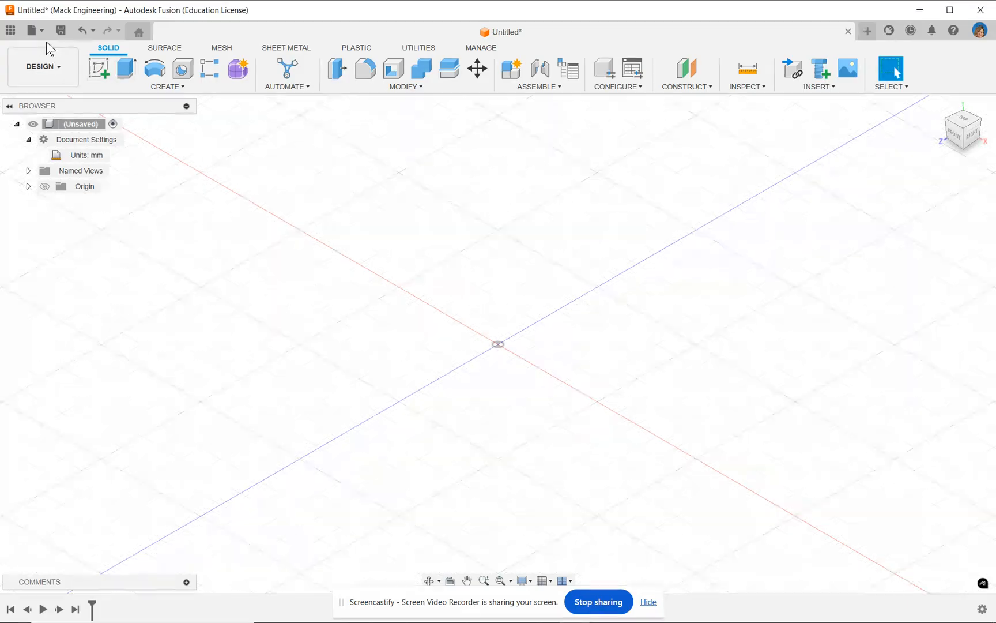
Step: Show the contents of the Unit 1 folder in the IED Designs project
click(10, 32)
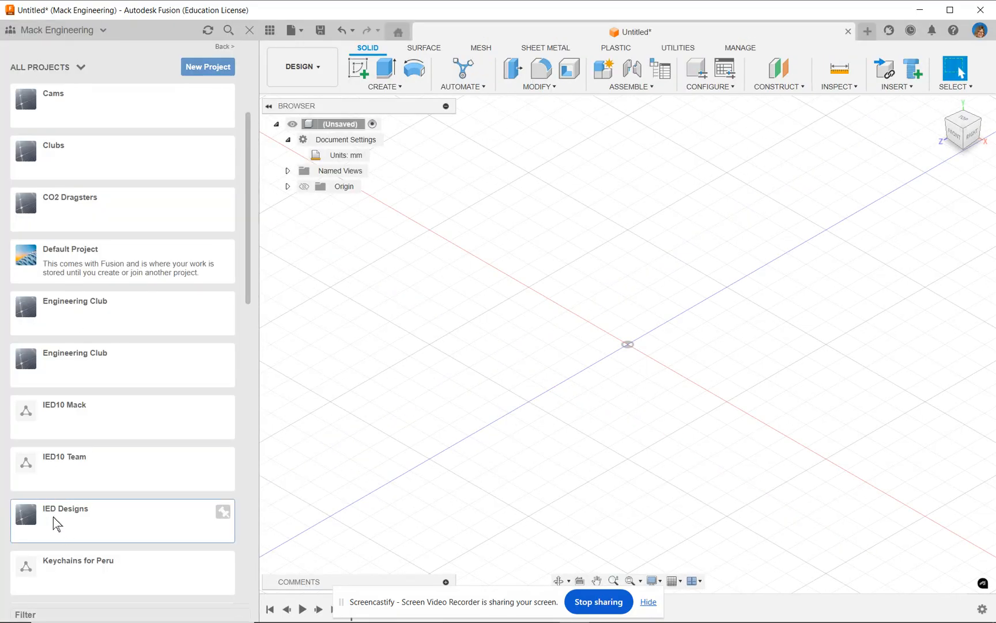
click(96, 525)
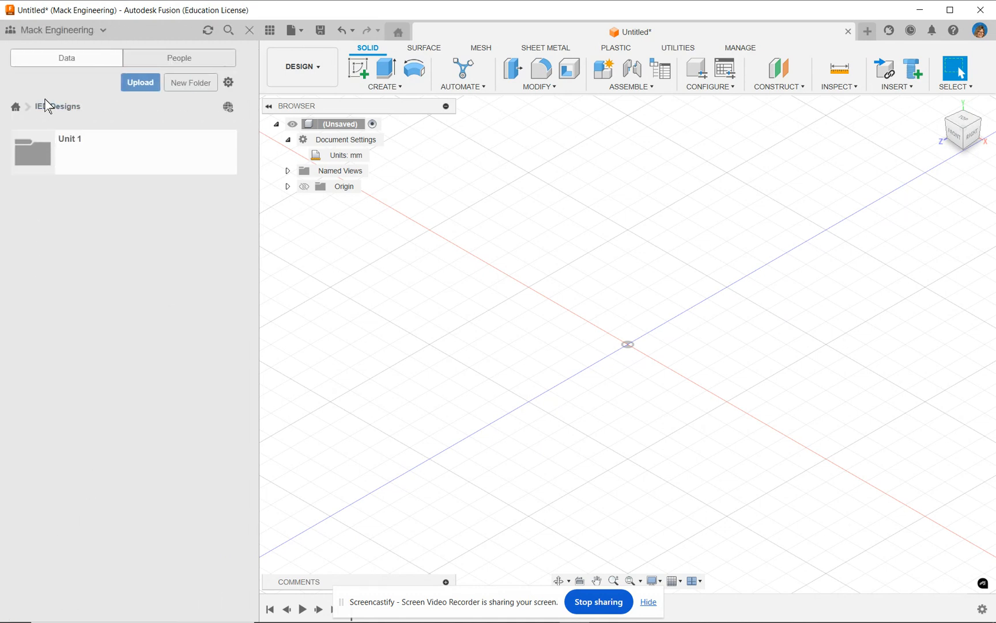
click(73, 149)
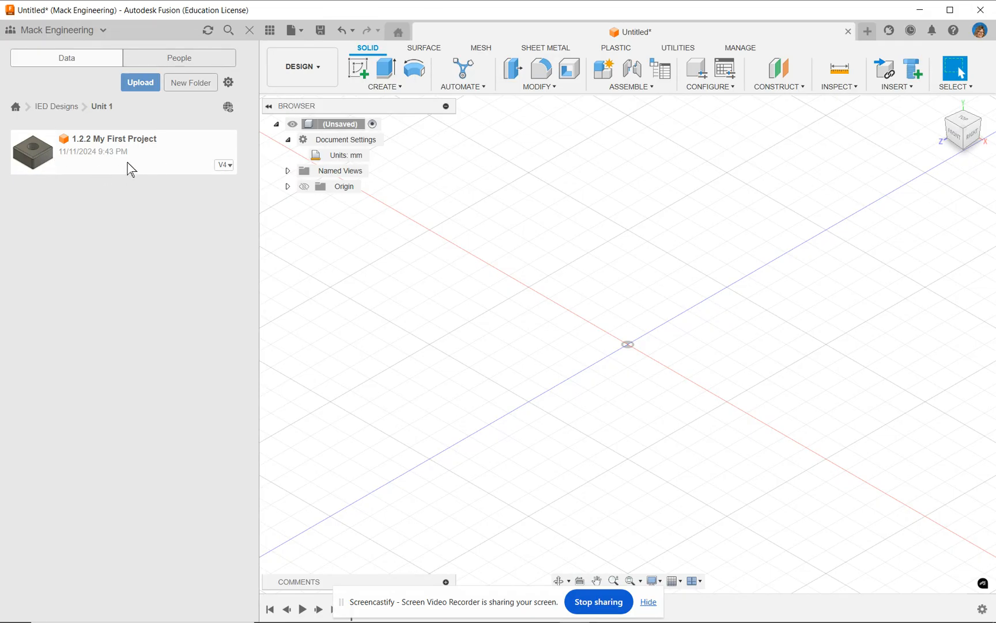
Step: Save the design as Primitive Cylinder in the Unit 1 folder of the IED Designs project
click(303, 33)
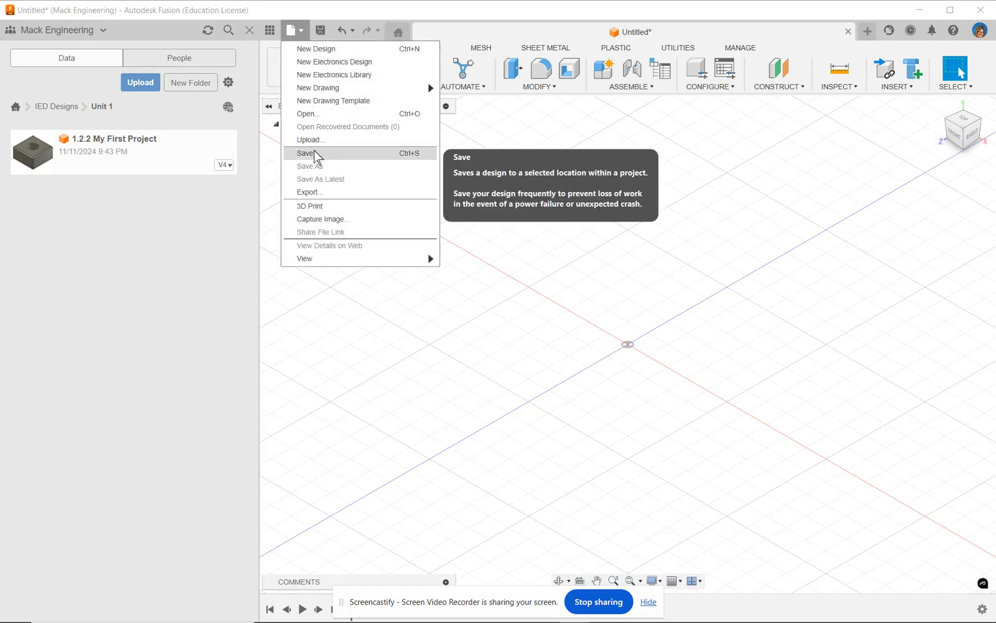
click(315, 153)
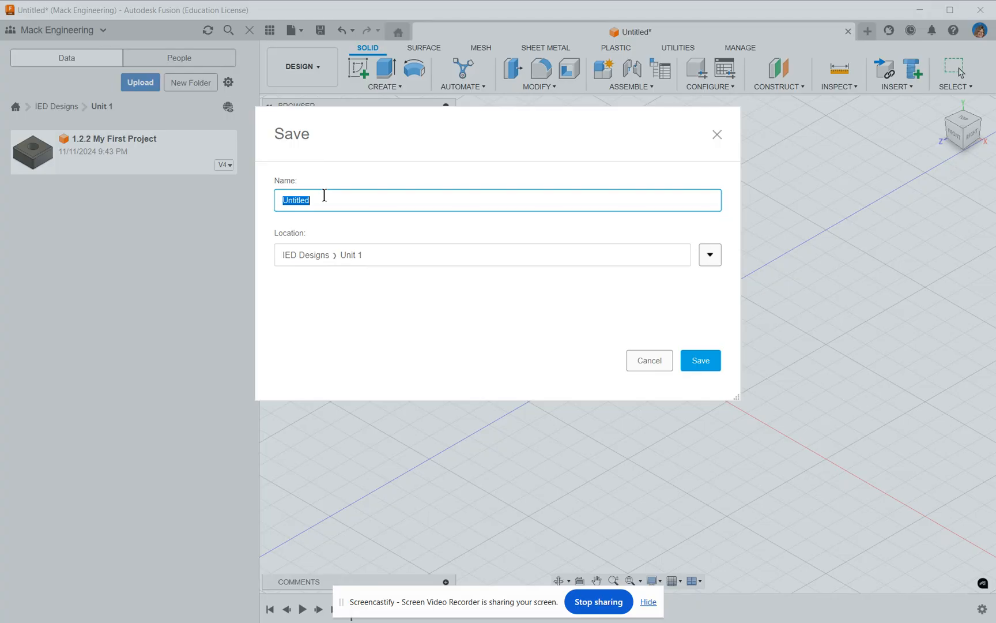
text(P)
click(711, 255)
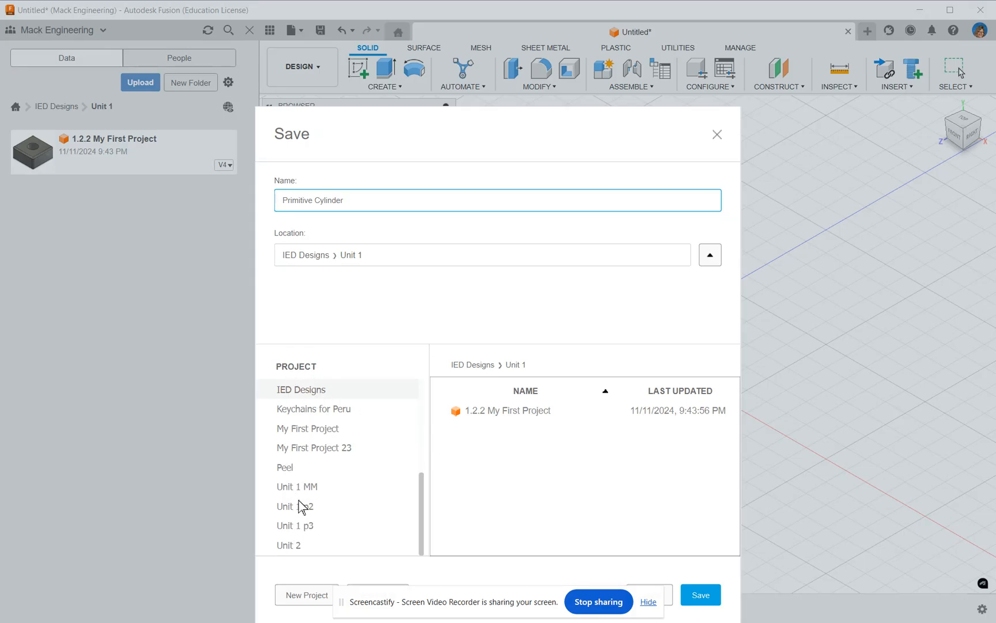
click(705, 259)
click(711, 363)
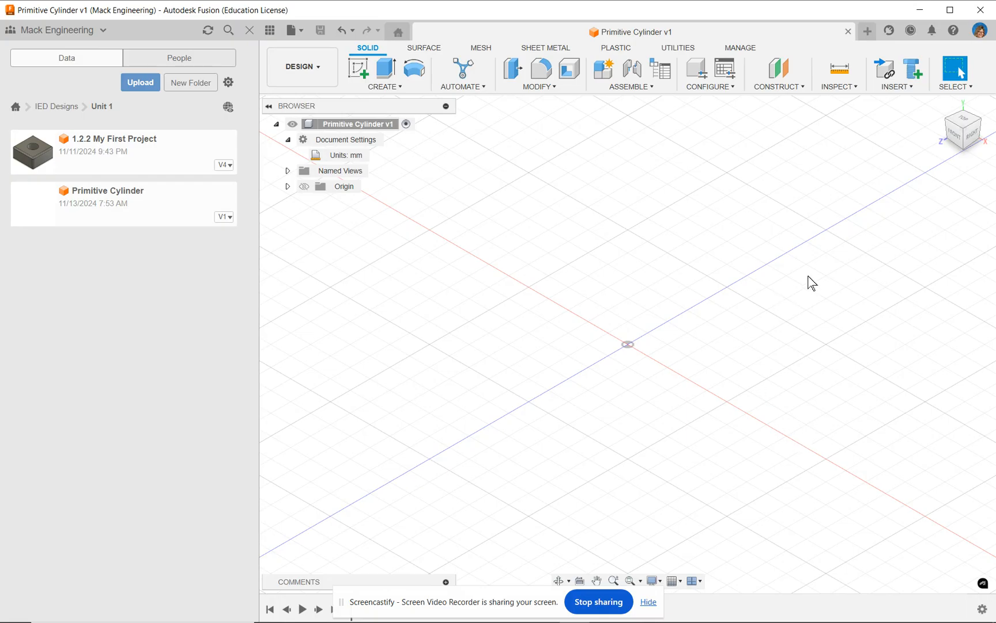
Step: Create a primitive cylinder on the XZ plane, centred on the origin, with a base circle about 74 mm in diameter
click(401, 88)
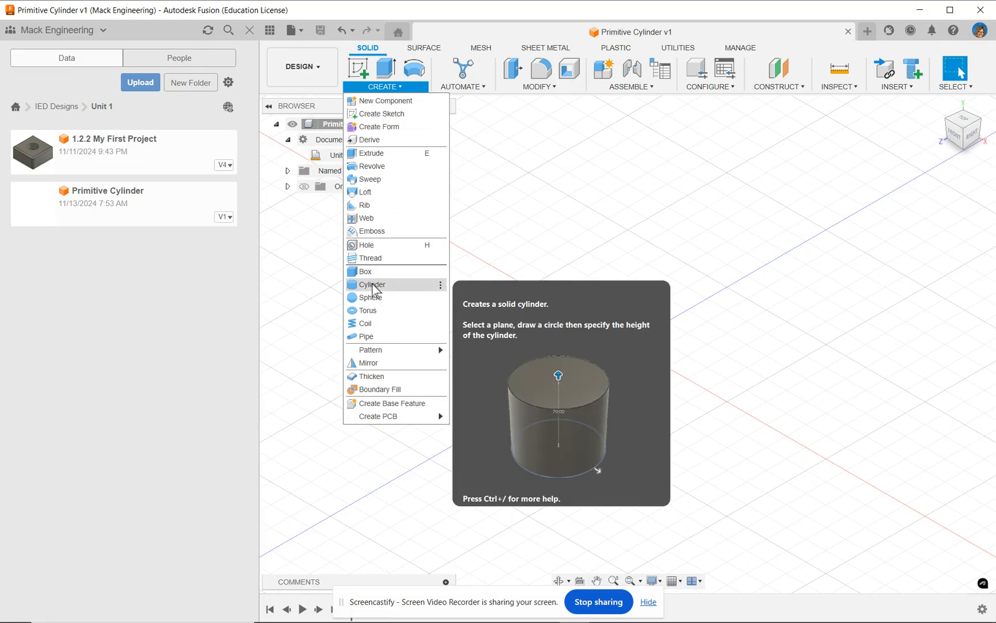
click(372, 285)
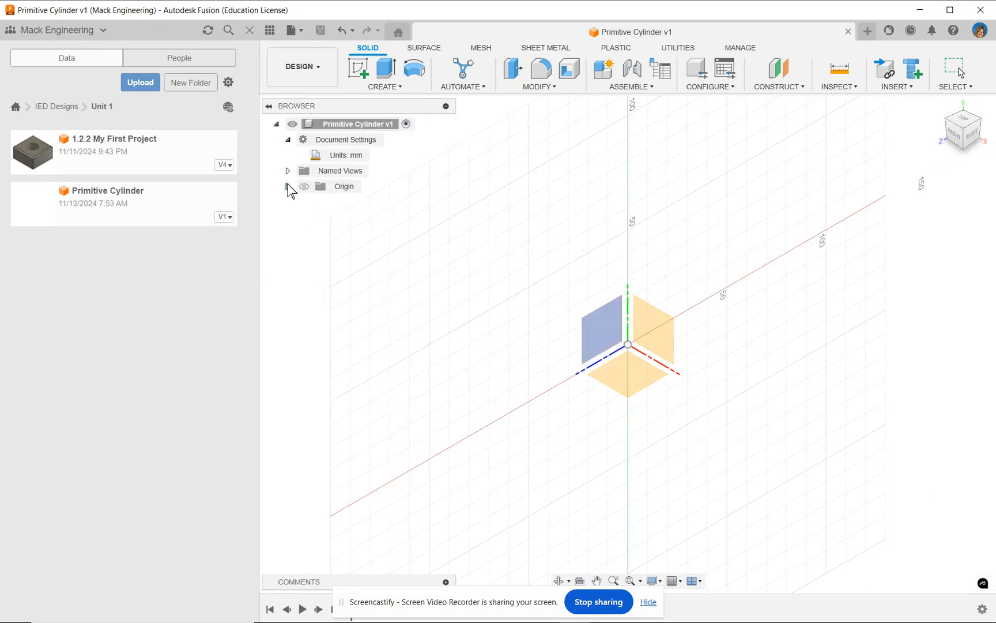
click(288, 186)
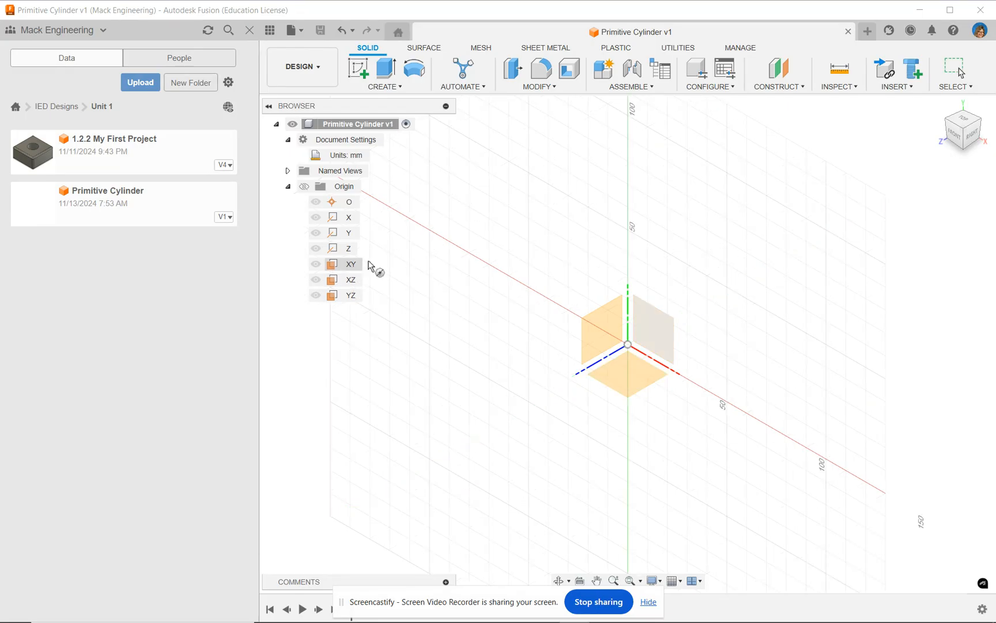
click(627, 380)
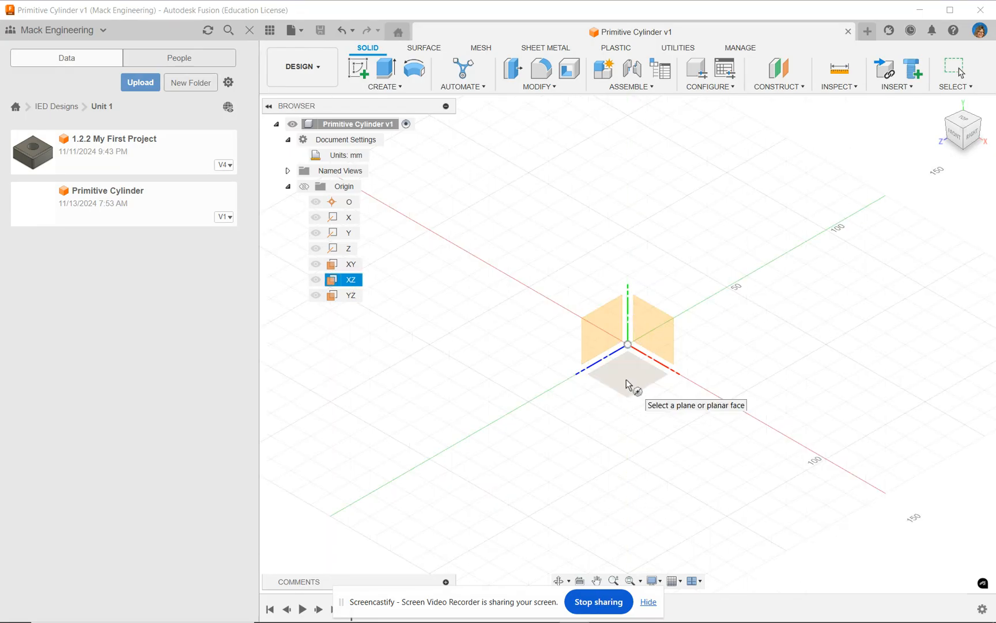
click(600, 330)
click(646, 333)
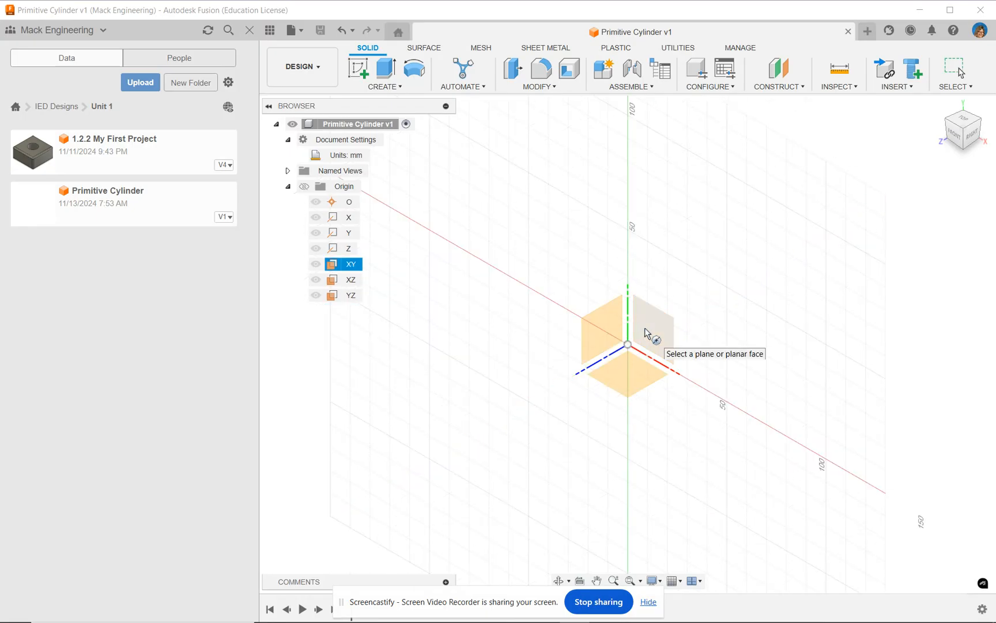
click(629, 375)
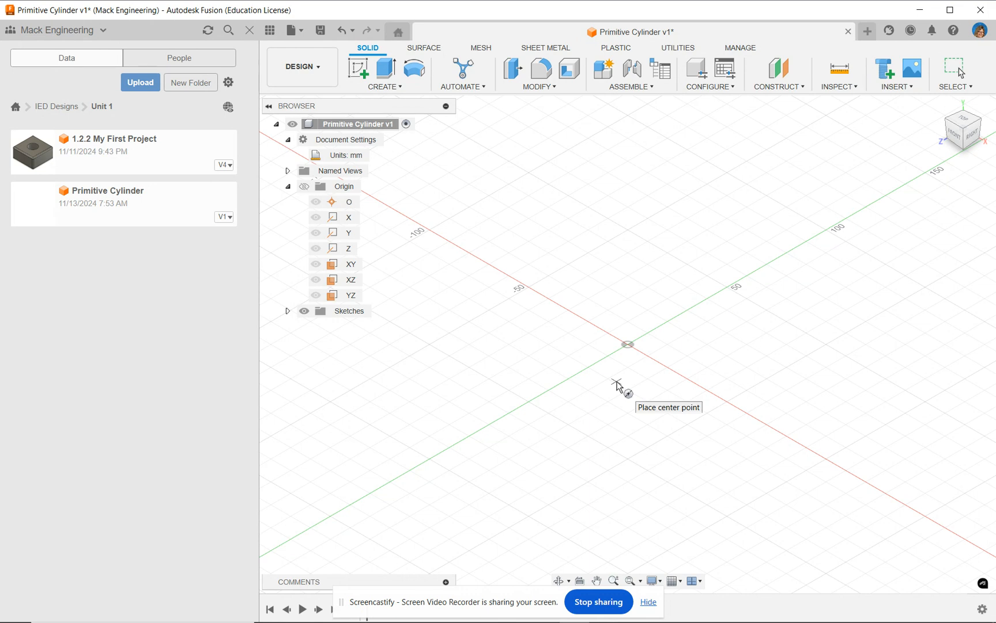
click(628, 345)
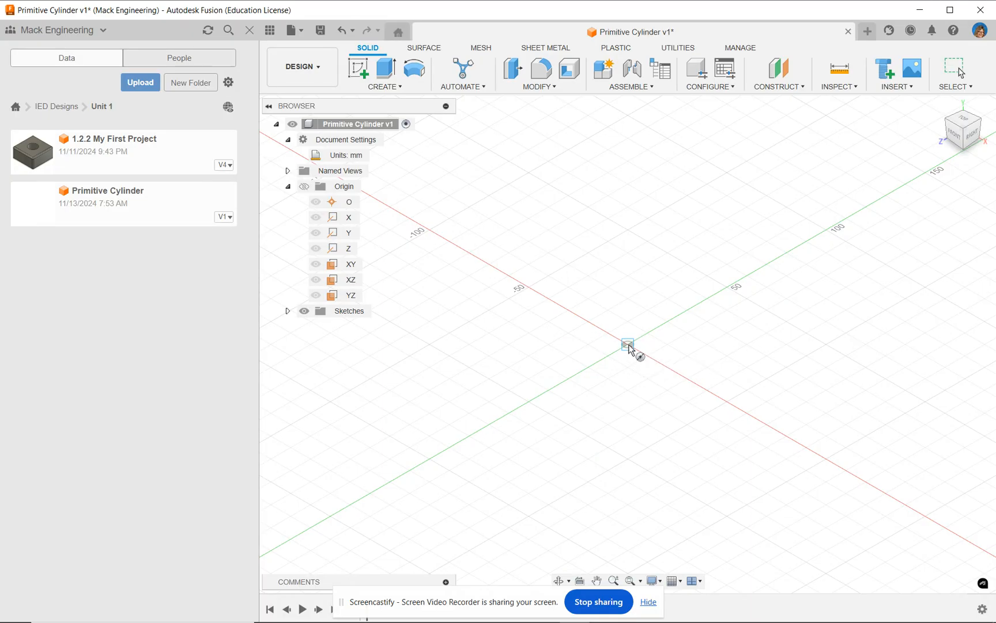
click(679, 398)
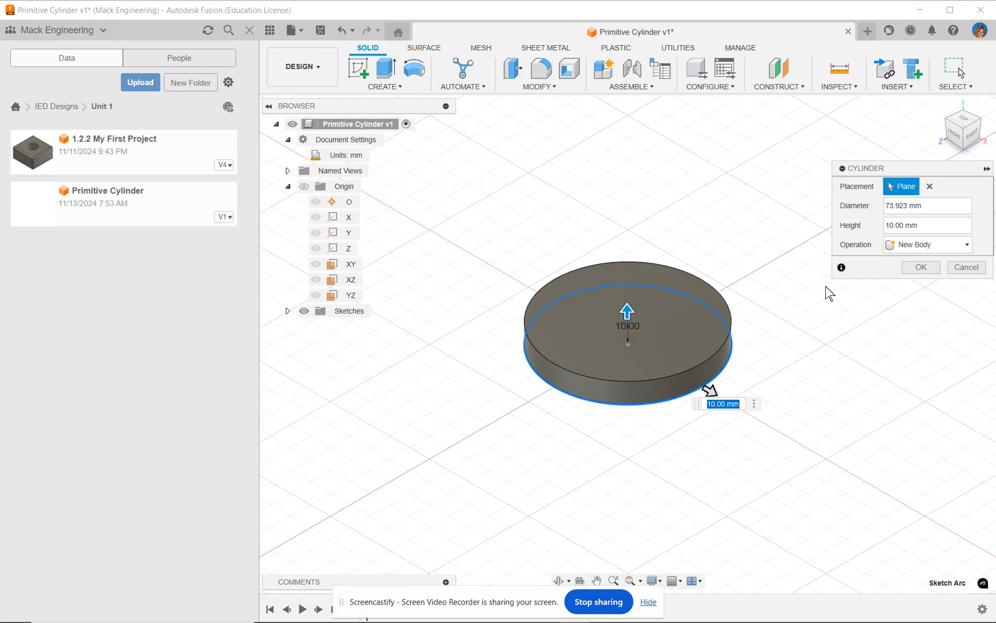
Step: Resize the cylinder preview freehand to about 70.4 mm in diameter and about 50.8 mm in height
drag(627, 311, 632, 284)
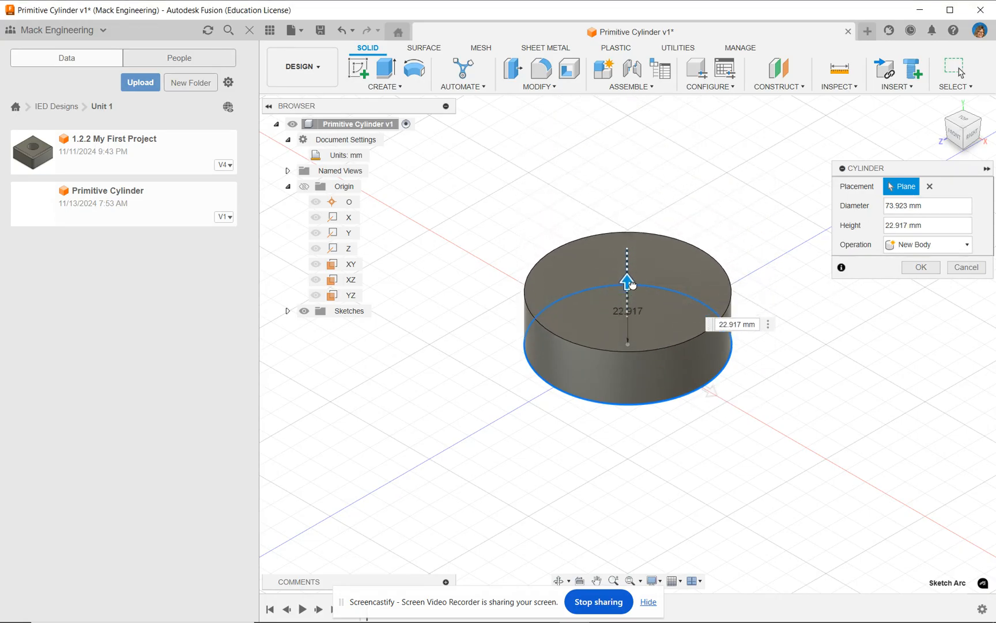
mouse_move(708, 390)
mouse_down()
mouse_move(818, 445)
mouse_move(707, 390)
mouse_up()
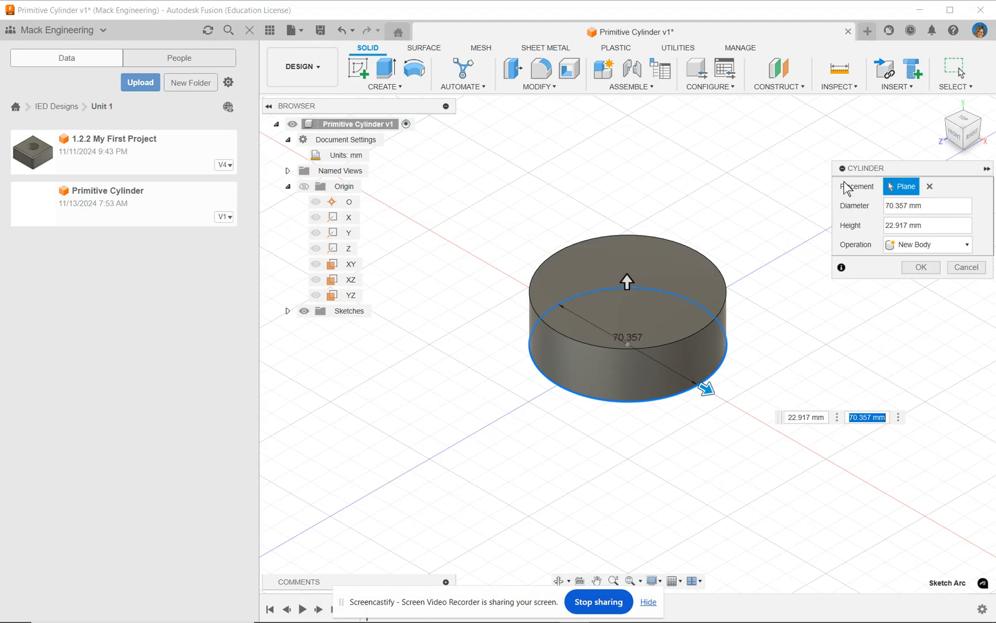
drag(627, 281, 627, 223)
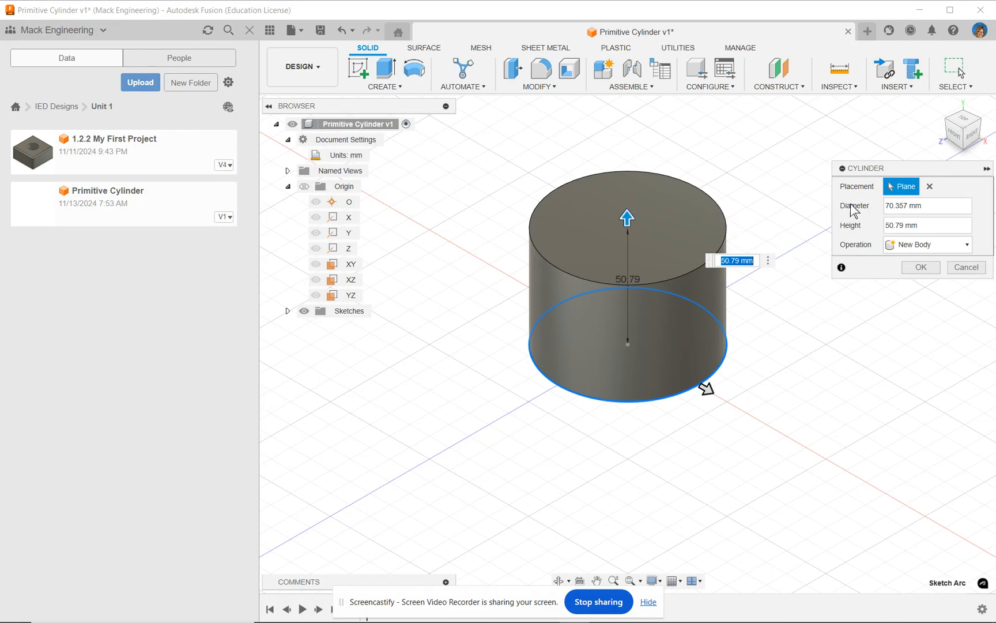
Step: Set the cylinder's diameter to 50 mm and height to 35 mm, and finish it as a new body
drag(933, 206, 845, 215)
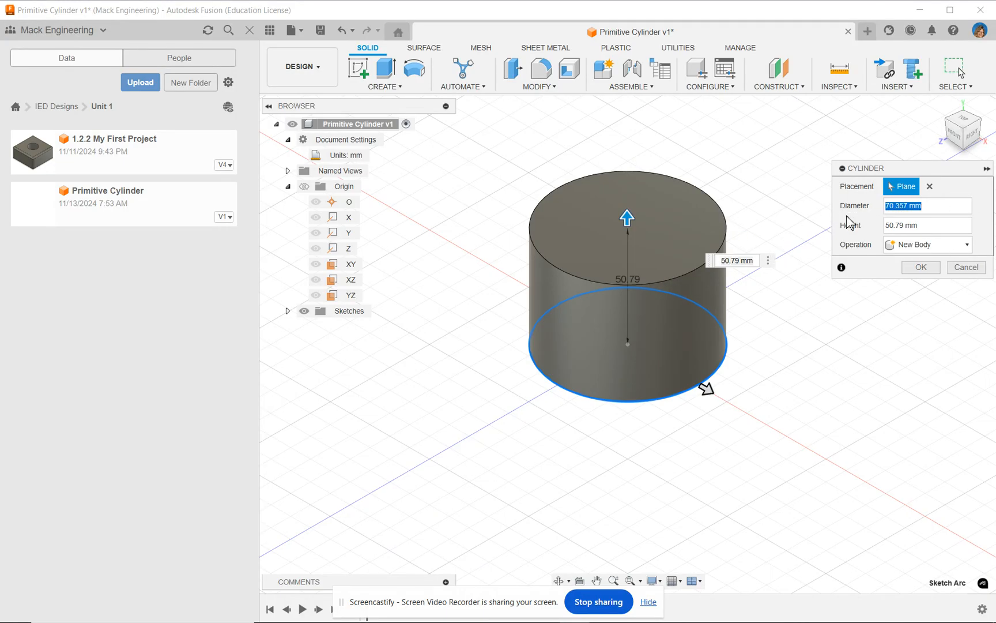
text(50)
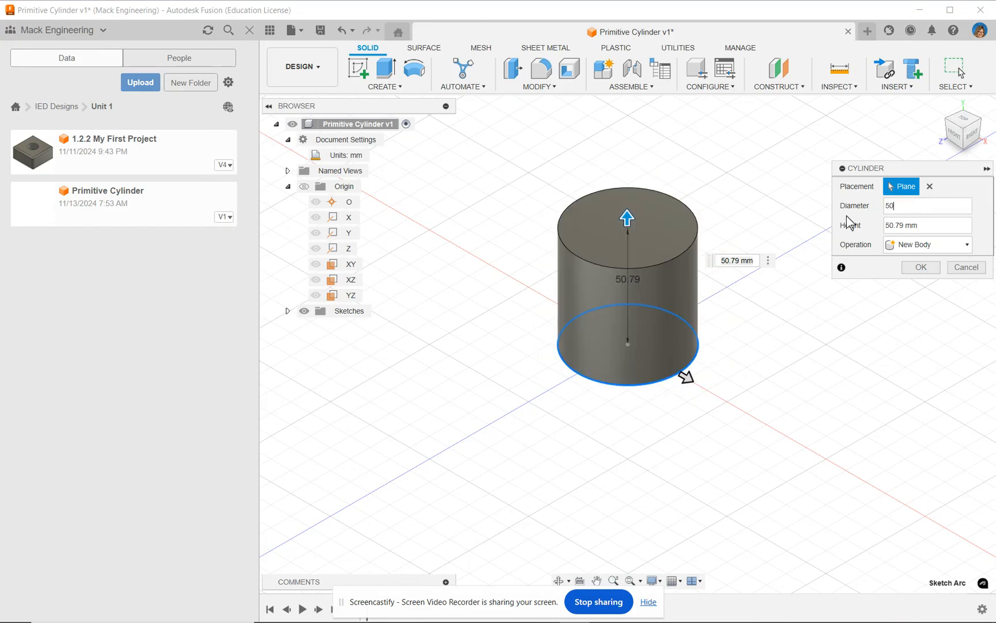
drag(941, 225, 883, 224)
text(35)
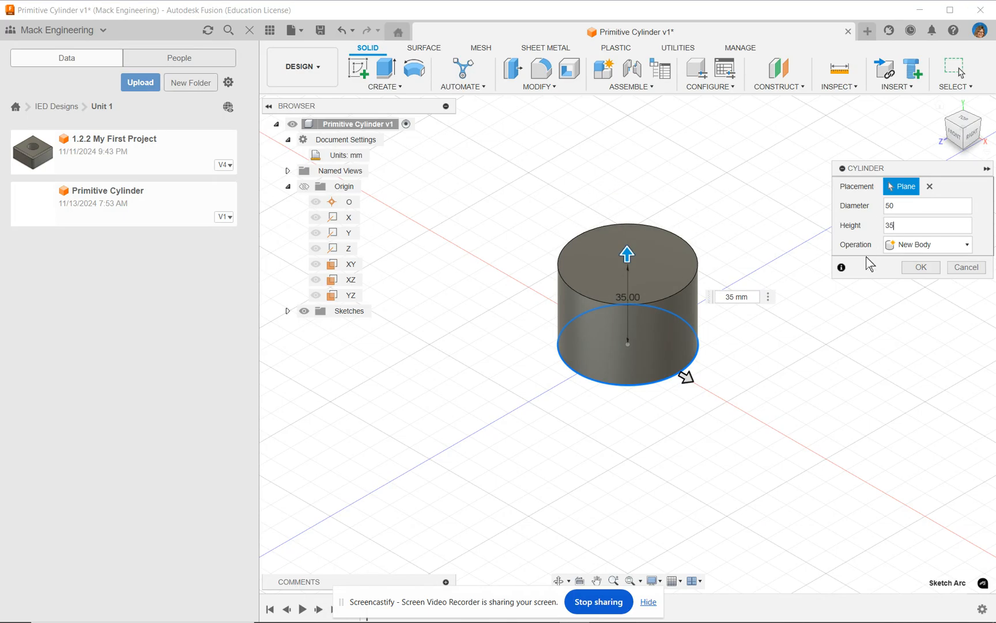
click(921, 267)
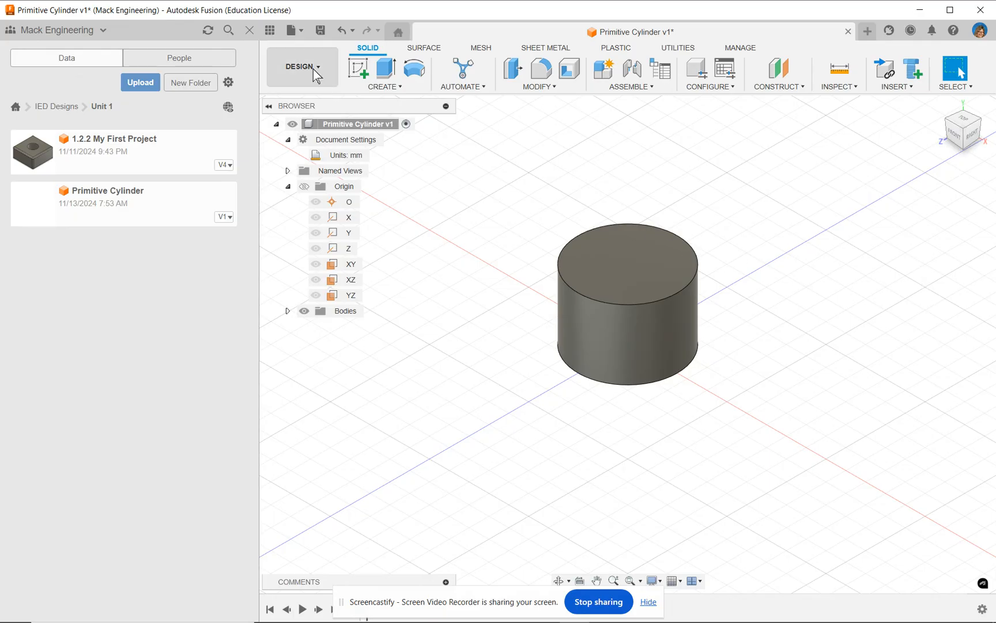
Step: Start exporting the cylinder as an f3d archive and browse to the OneDrive - Volusia County Schools folder
click(291, 31)
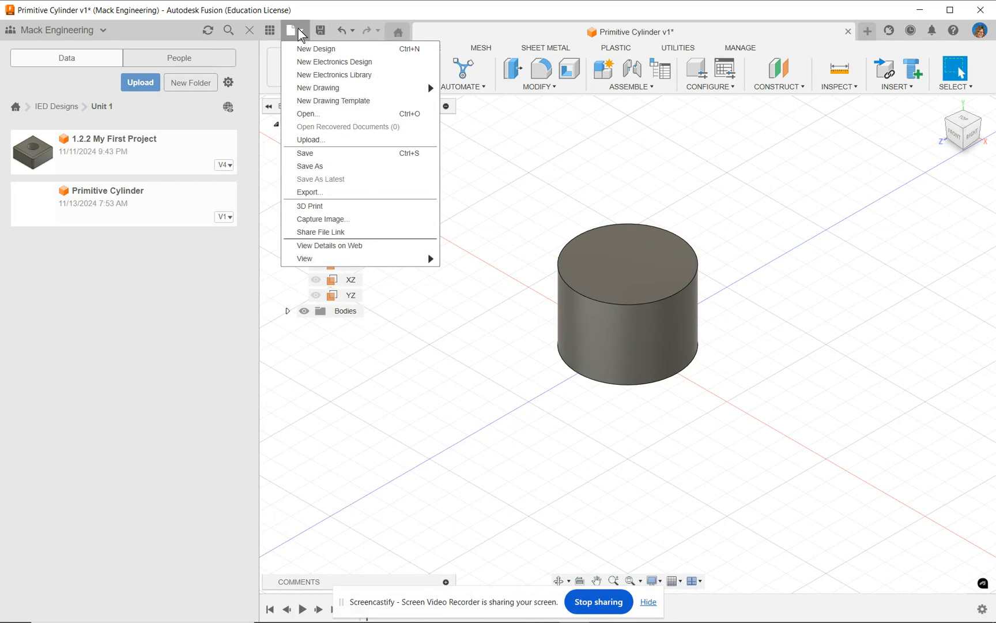
click(320, 193)
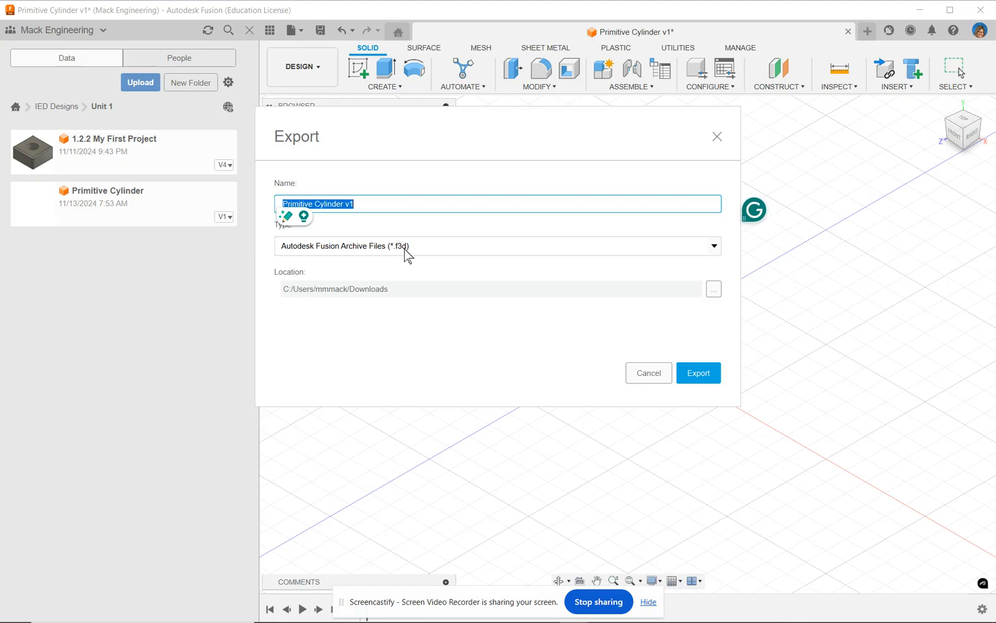
click(713, 291)
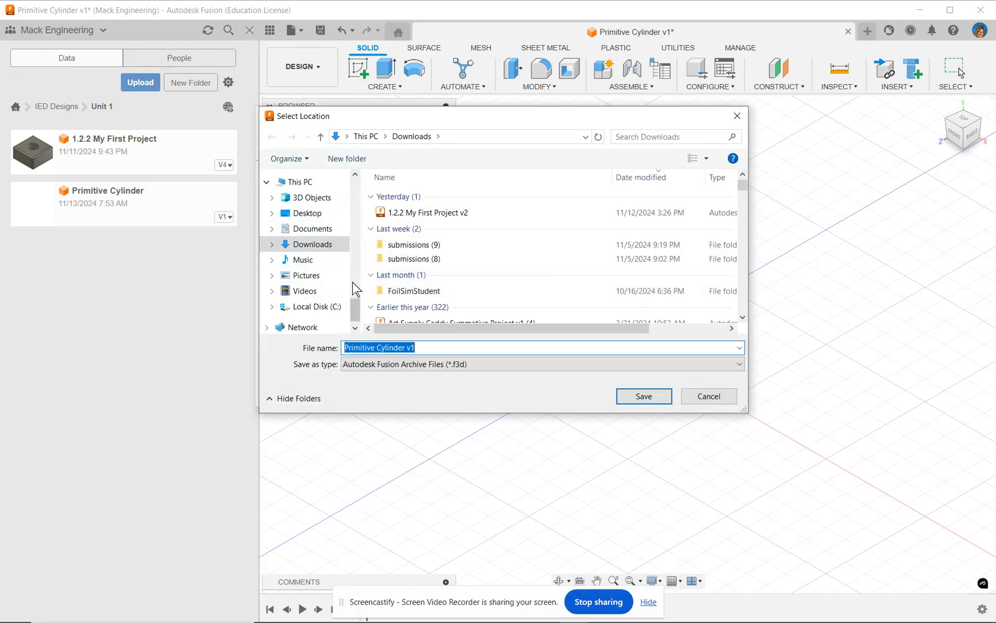
drag(356, 318, 365, 213)
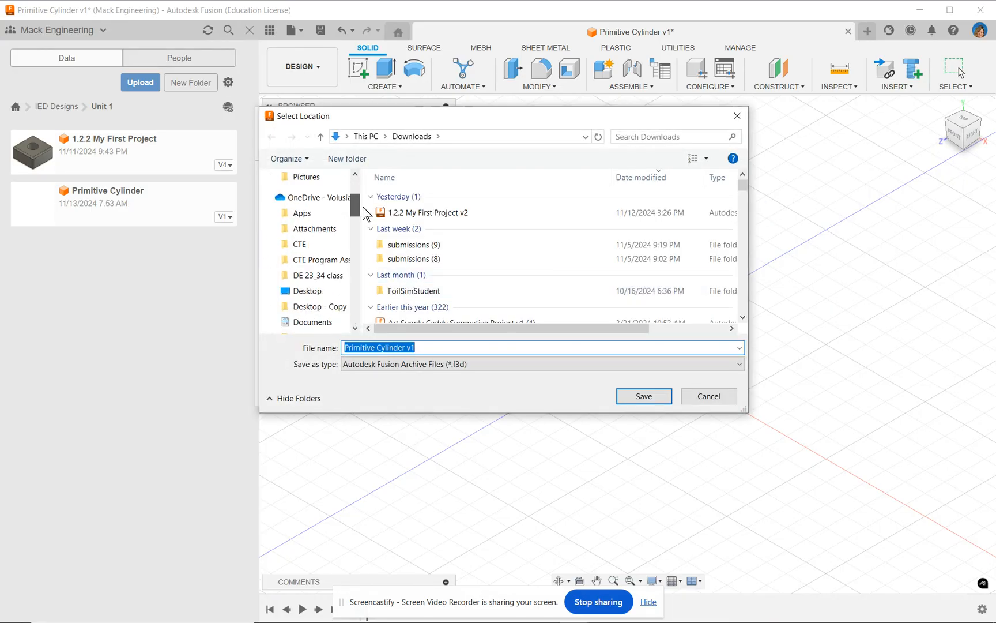
click(339, 198)
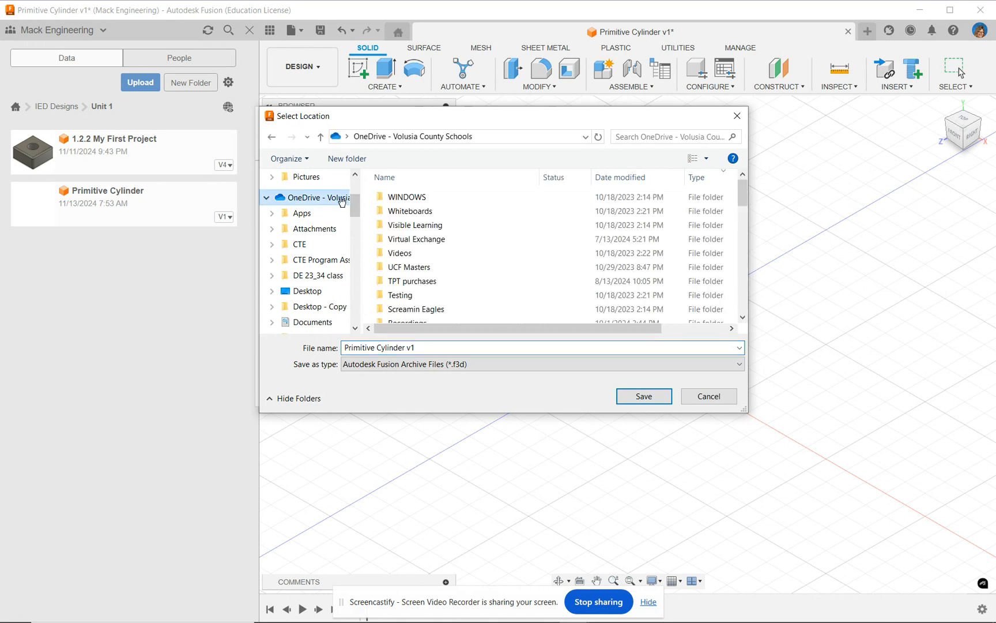
Step: Set the IED Fusion folder as the export location and export Primitive Cylinder v1 there
scroll(441, 243, down, 4)
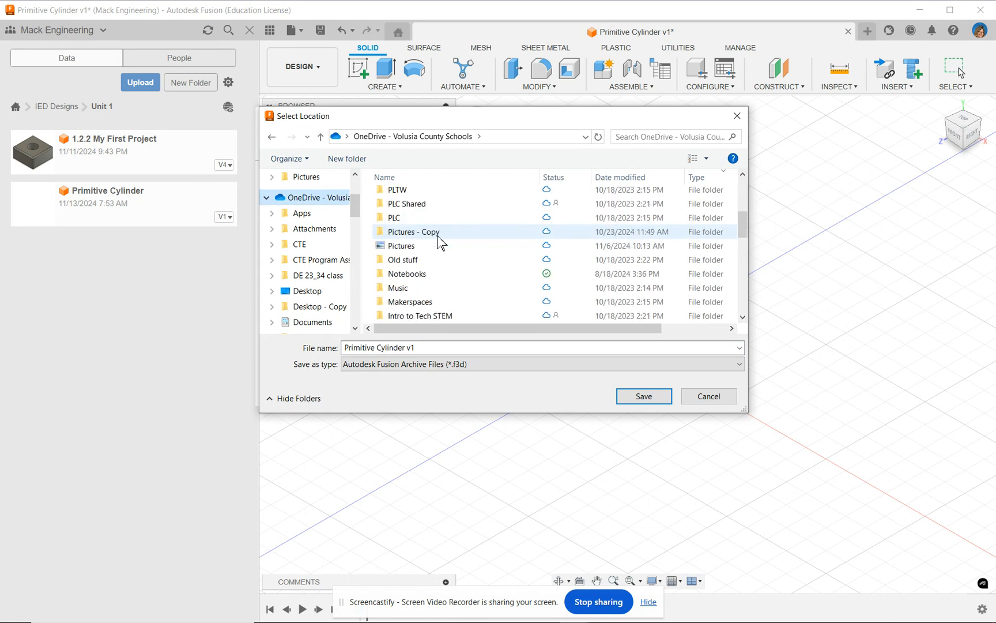
scroll(441, 243, down, 3)
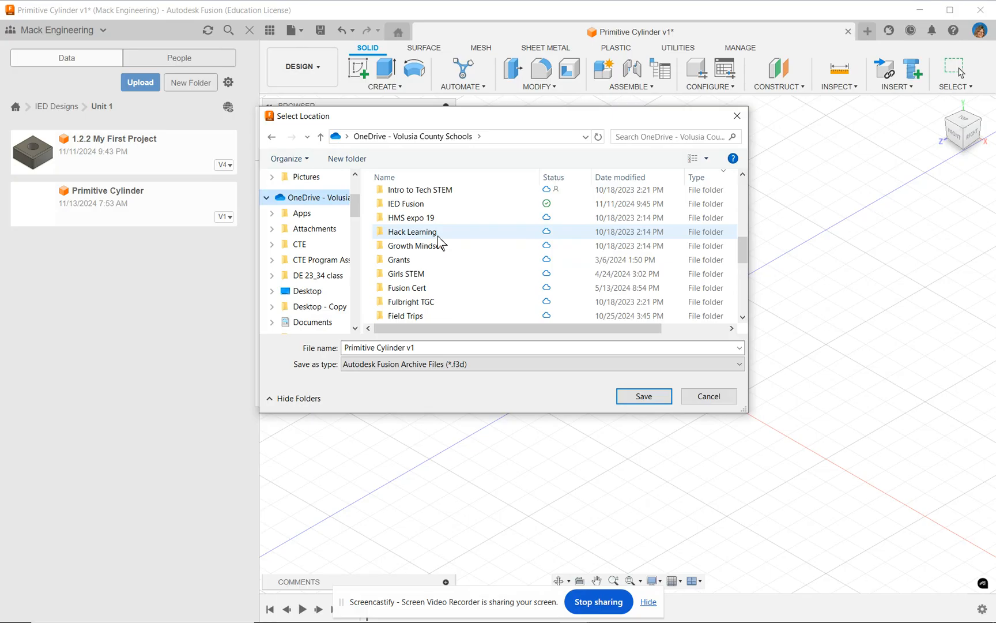
scroll(441, 243, down, 2)
scroll(441, 243, down, 4)
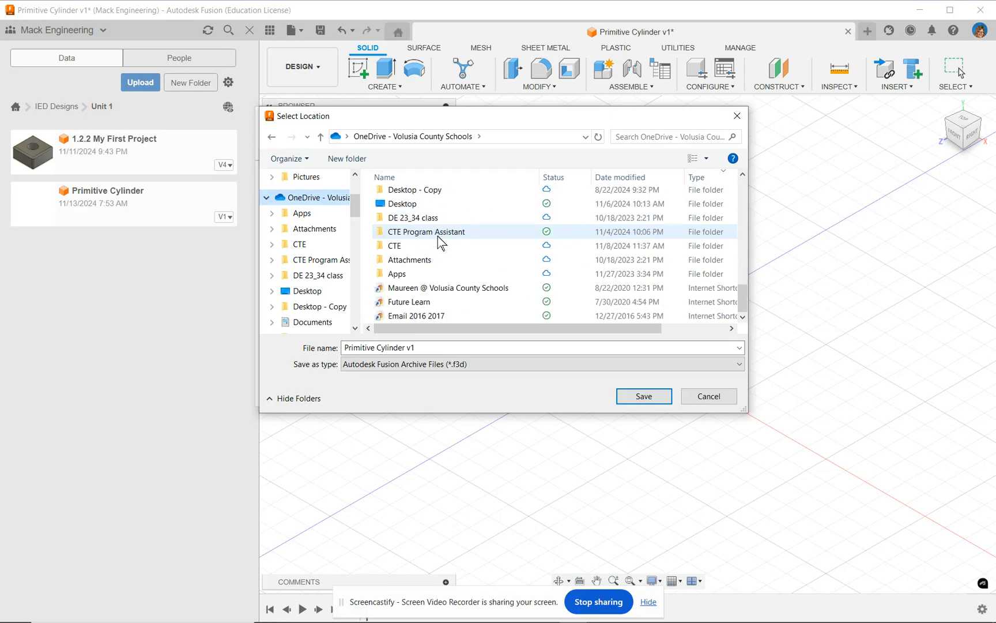
scroll(441, 243, up, 7)
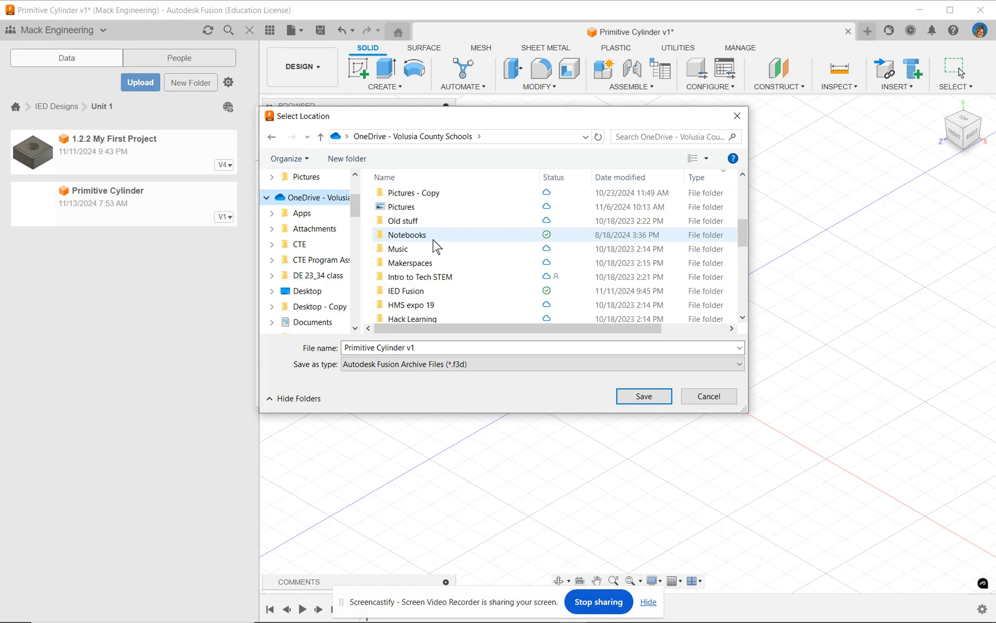
scroll(437, 247, down, 2)
click(414, 220)
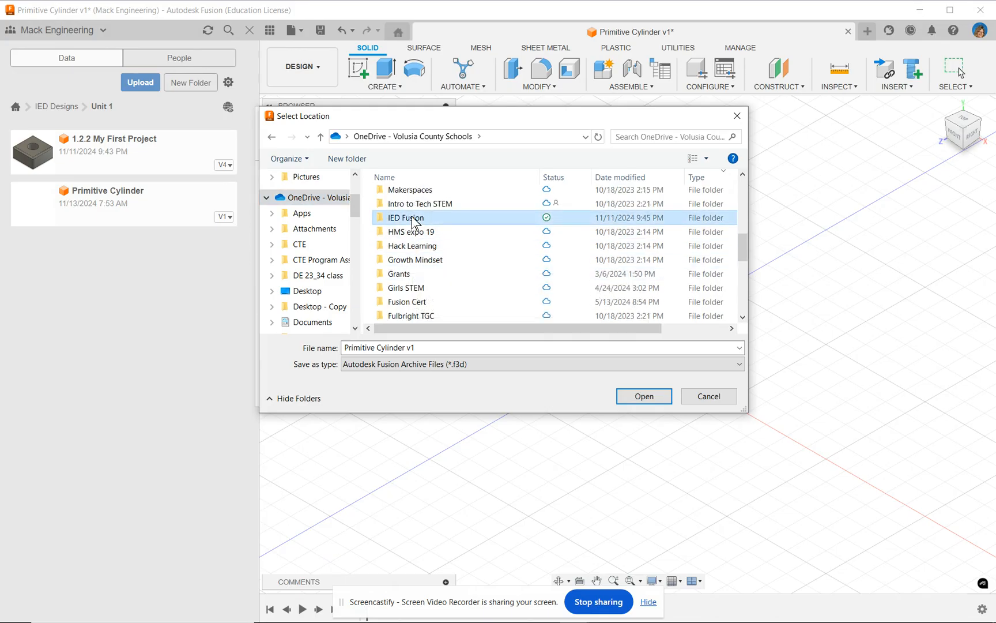
double_click(414, 220)
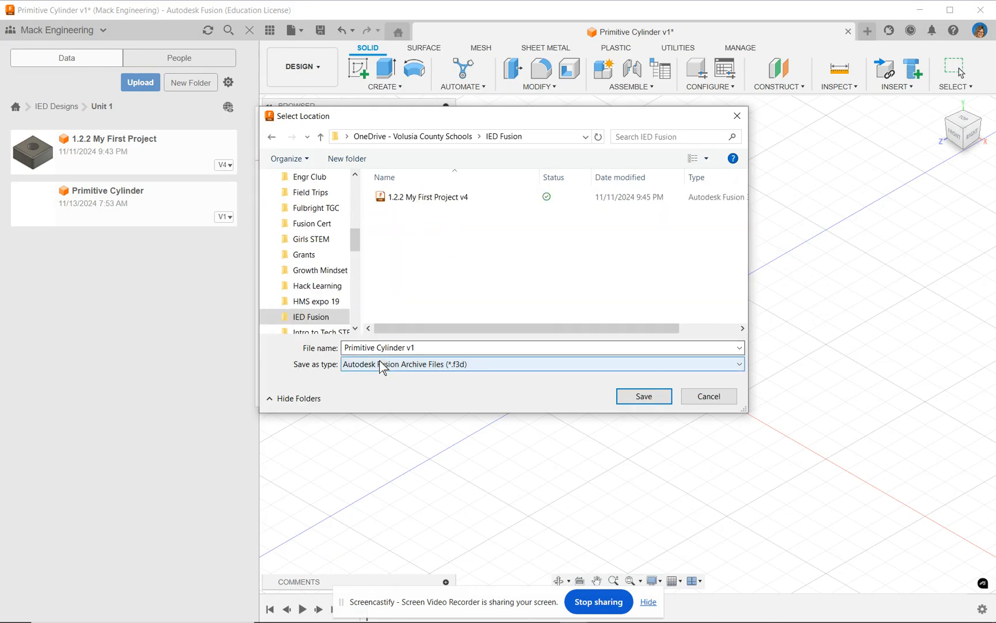
click(637, 404)
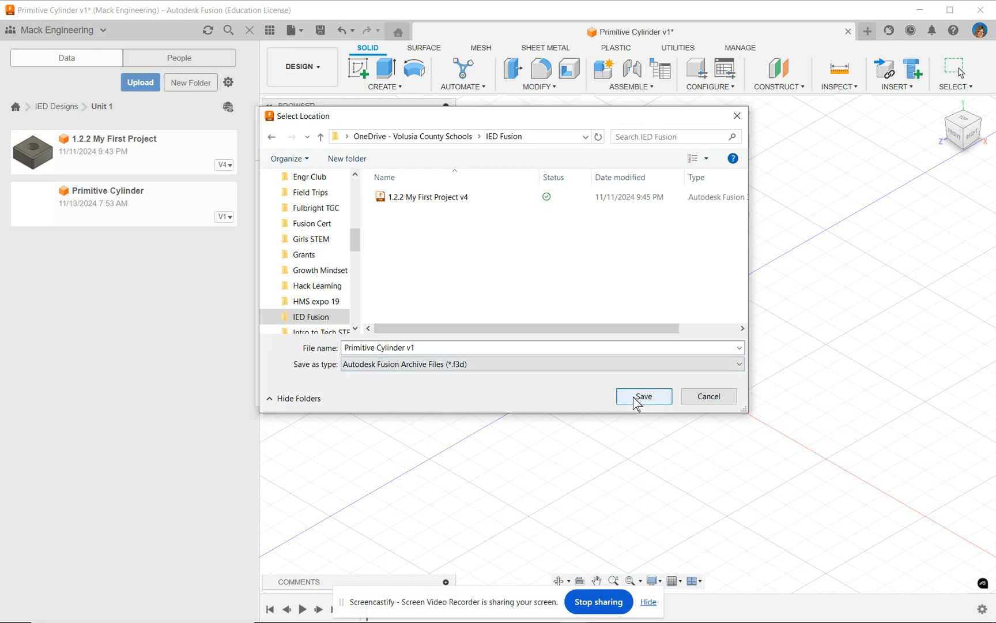
click(640, 397)
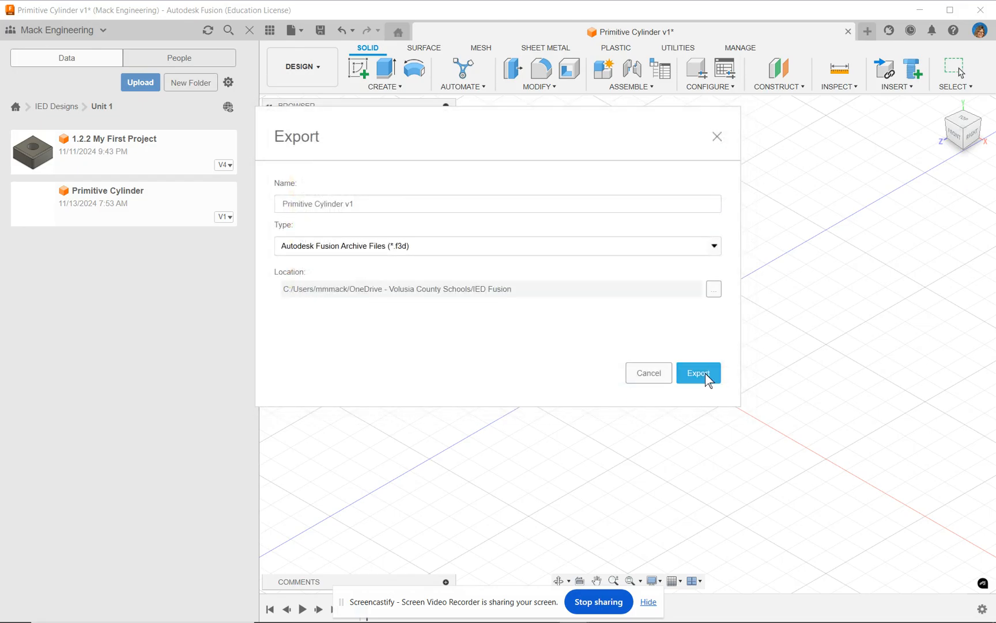
click(705, 373)
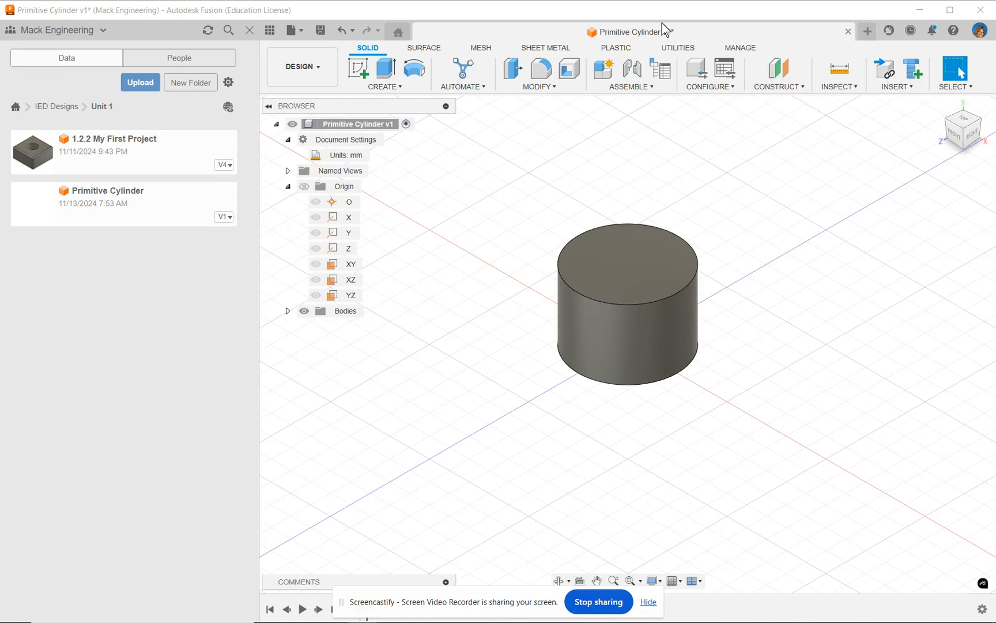
Step: Create a new design and save it as Primitive Sphere in the Unit 1 folder of IED Designs
click(868, 31)
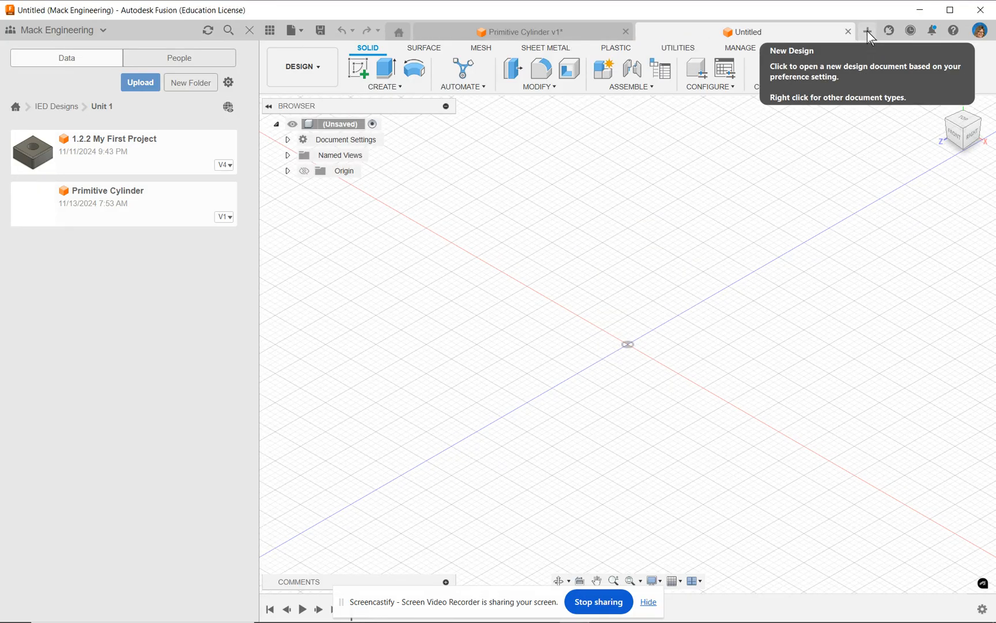
click(302, 30)
click(306, 154)
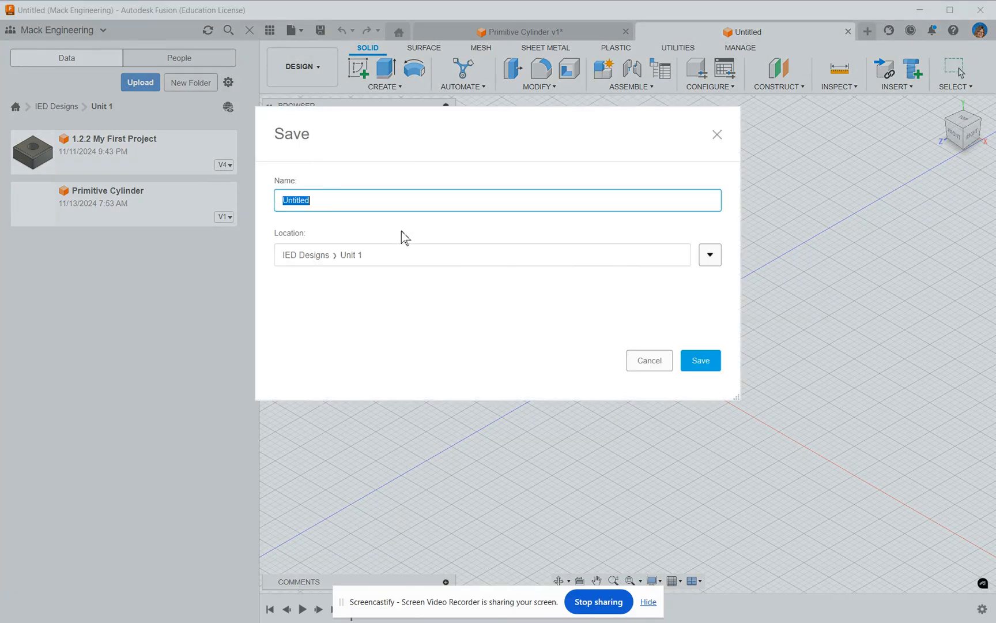
text(Primitive Sphere)
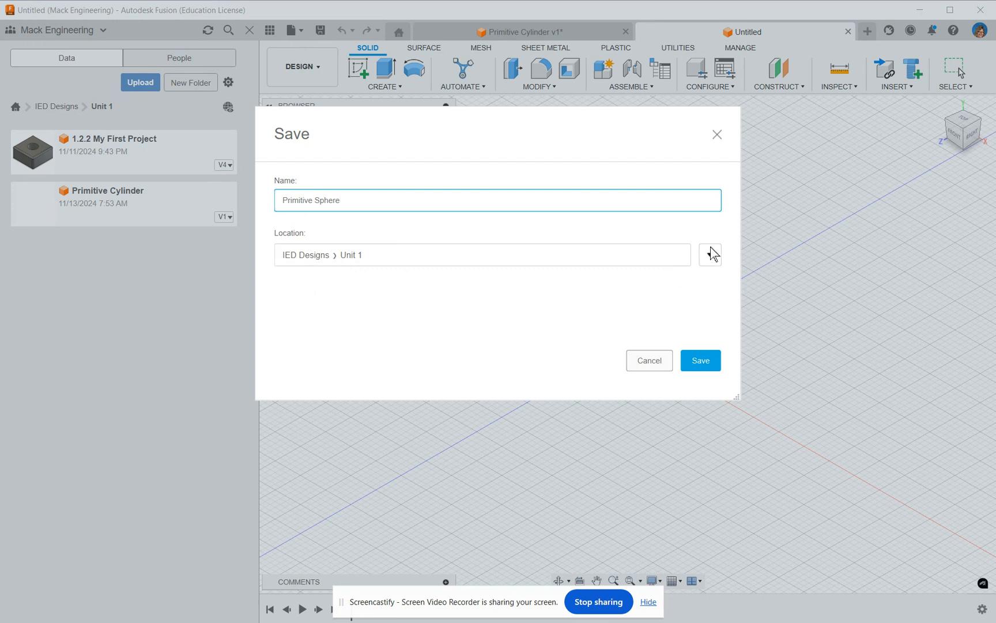
click(716, 362)
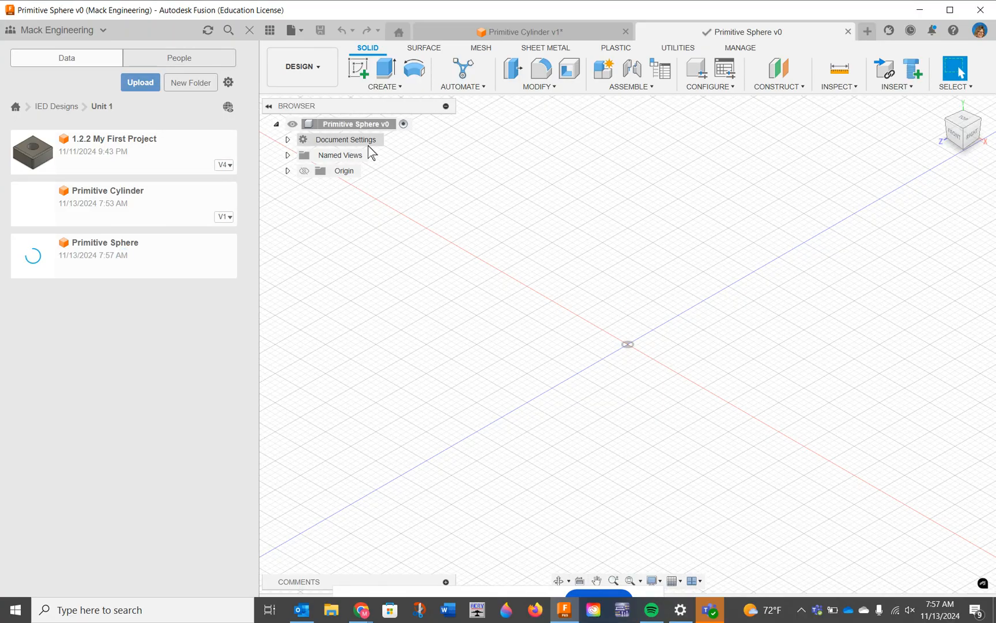
Step: Change the document's active units to millimeters
click(288, 139)
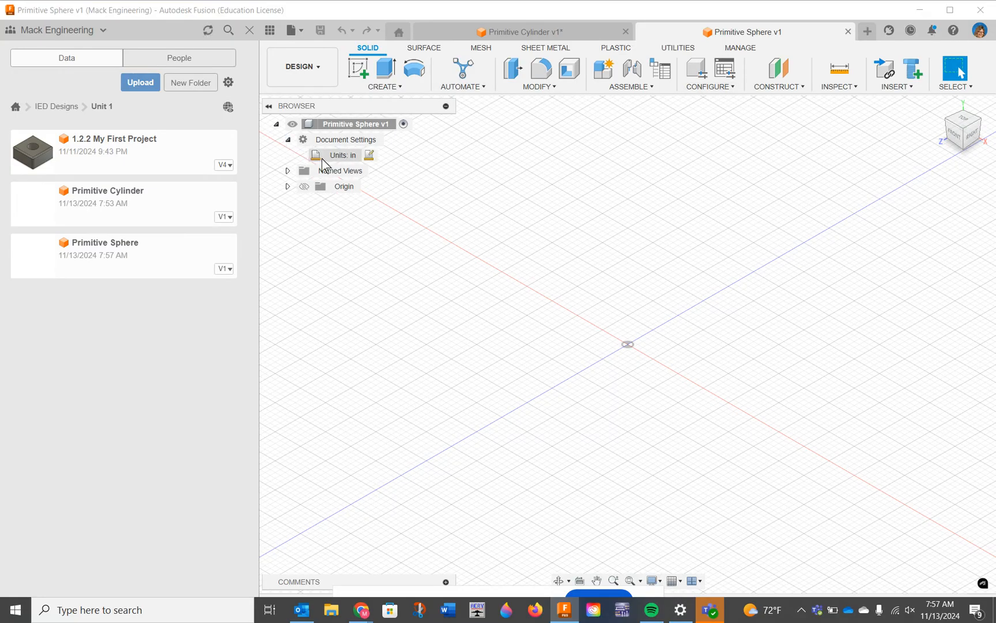
click(370, 154)
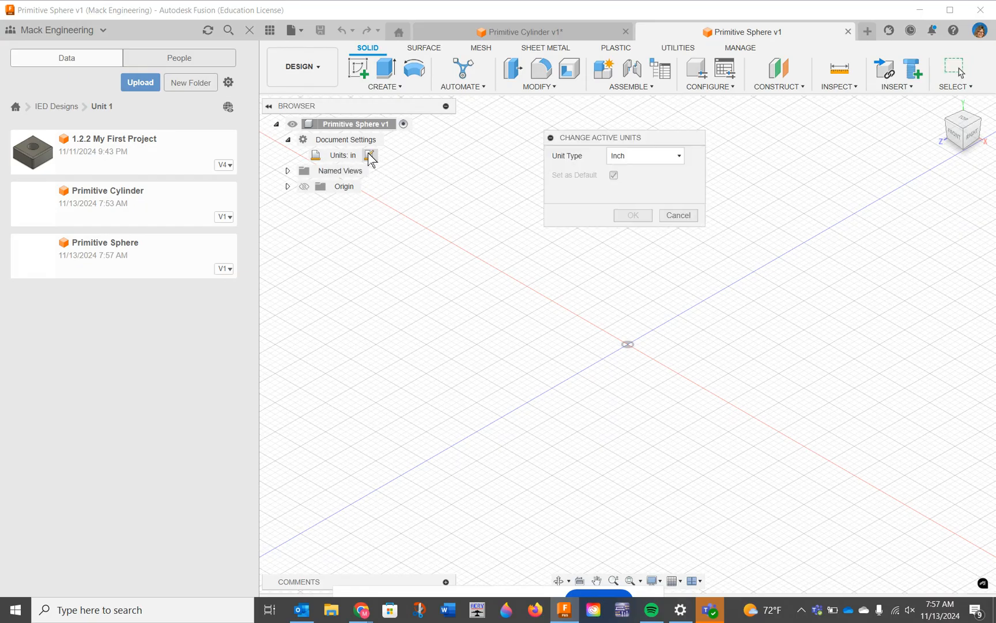
click(644, 160)
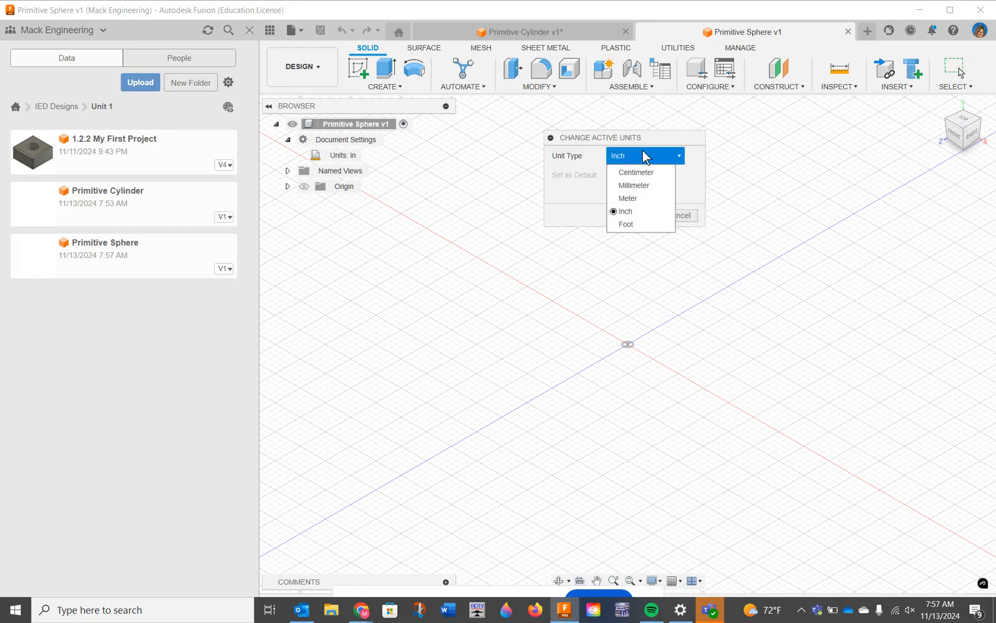
click(638, 185)
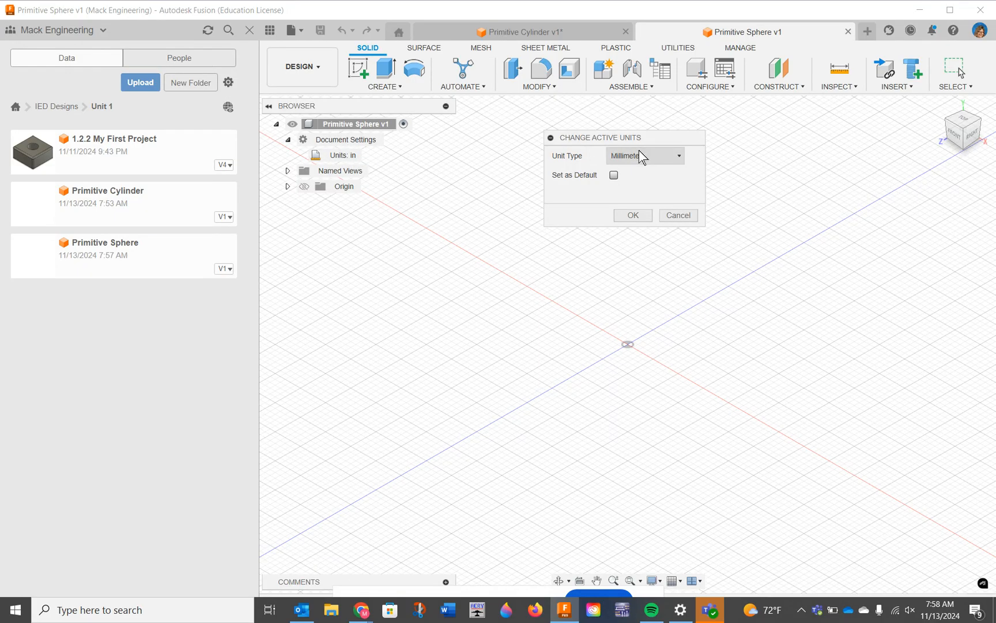
click(634, 217)
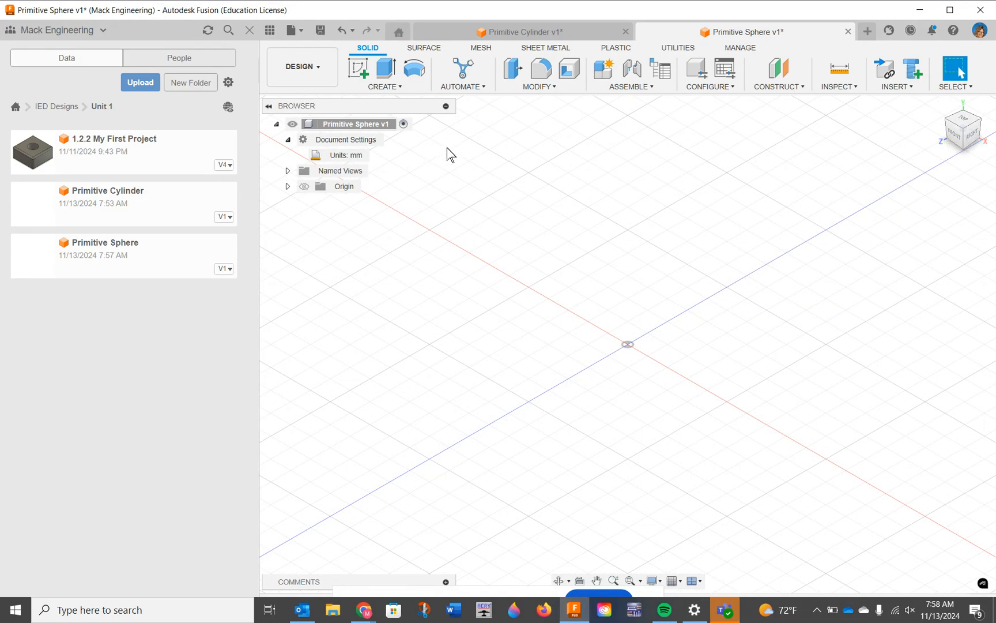
click(397, 91)
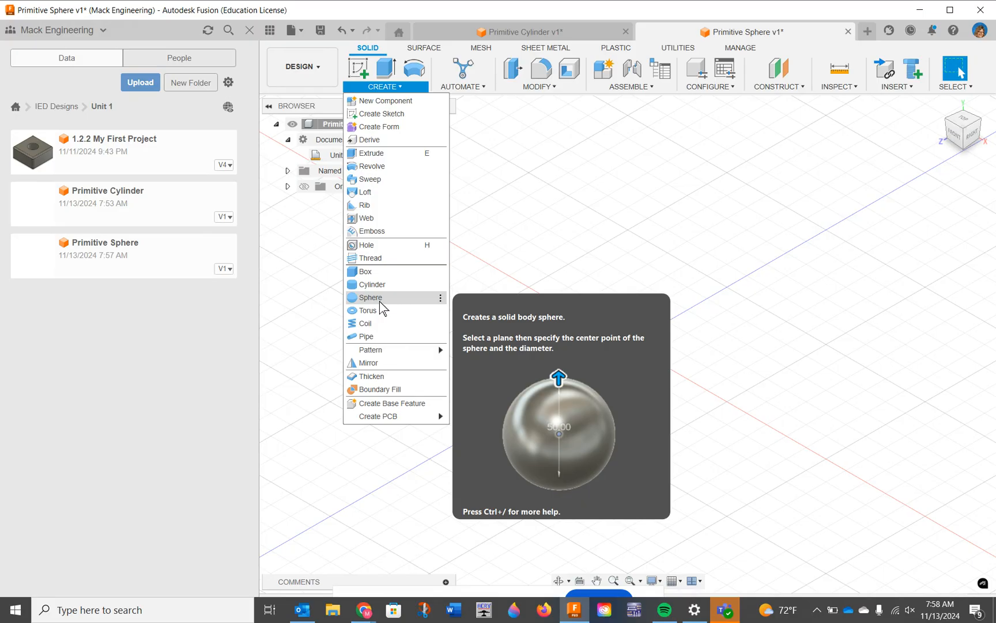
click(380, 300)
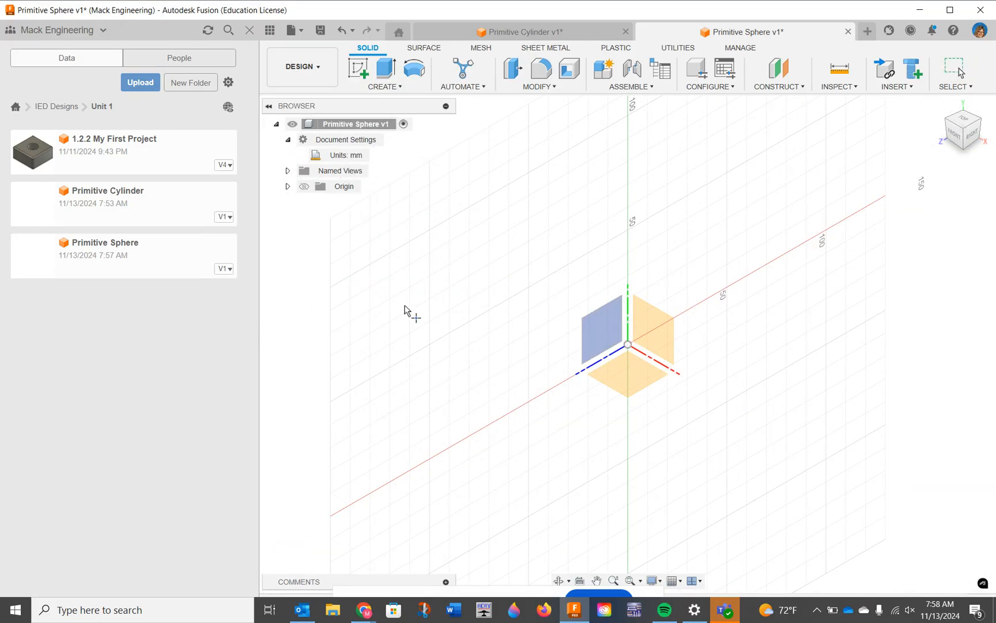
click(288, 186)
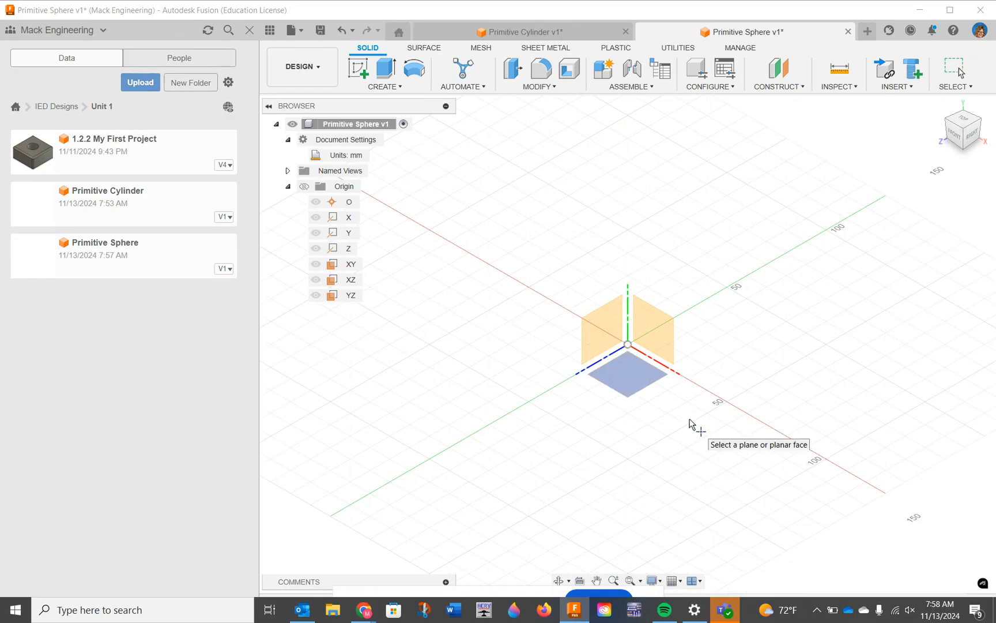
click(637, 388)
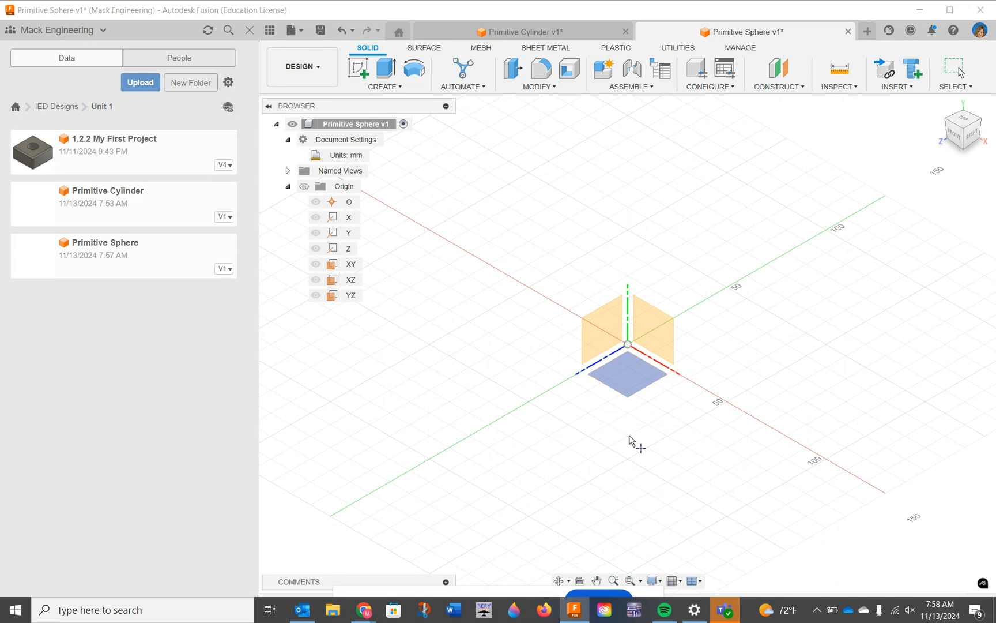
click(621, 371)
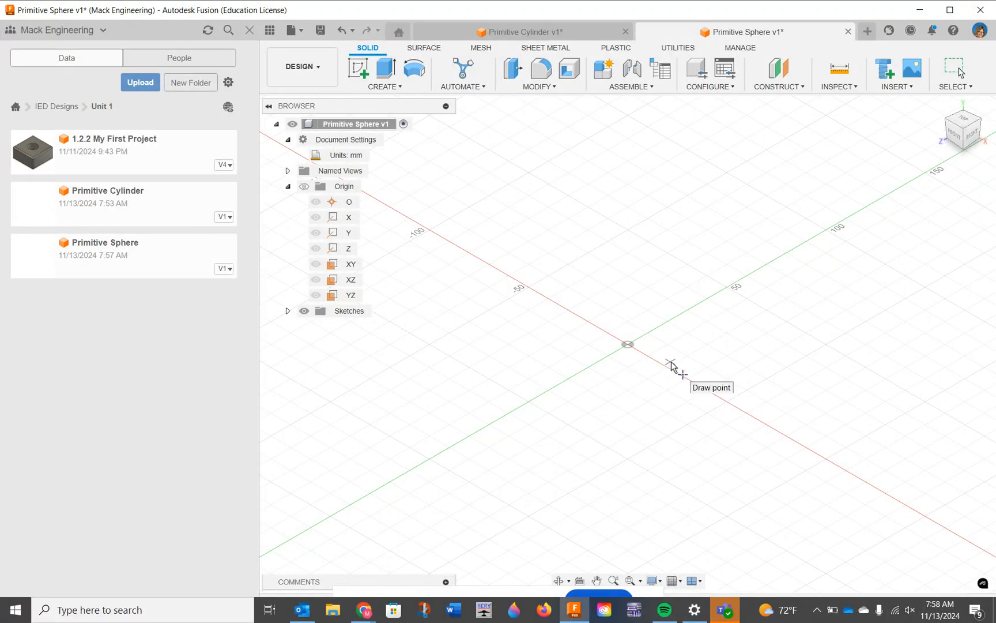
click(629, 346)
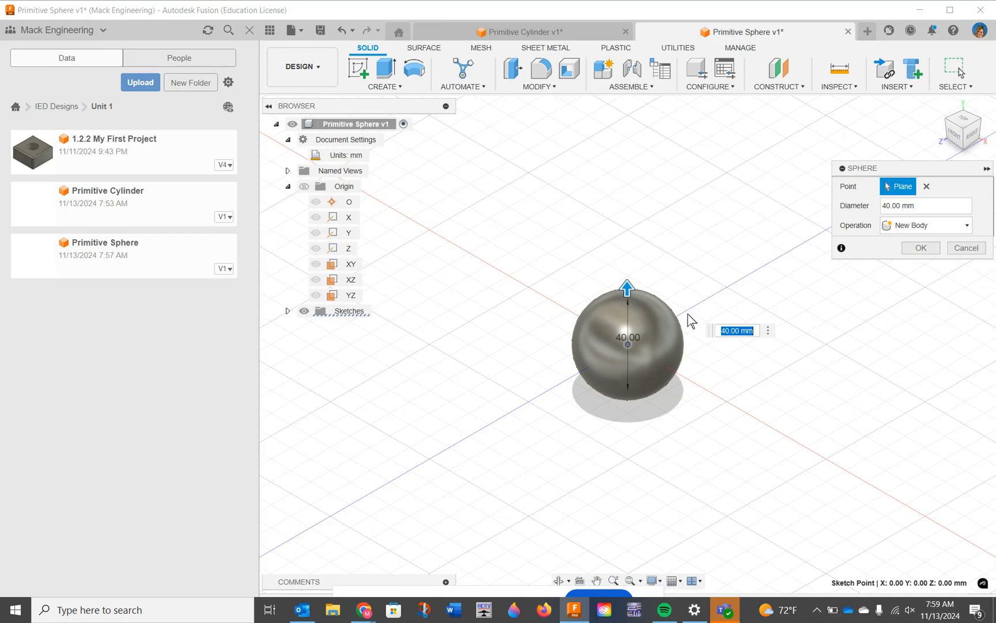
click(342, 30)
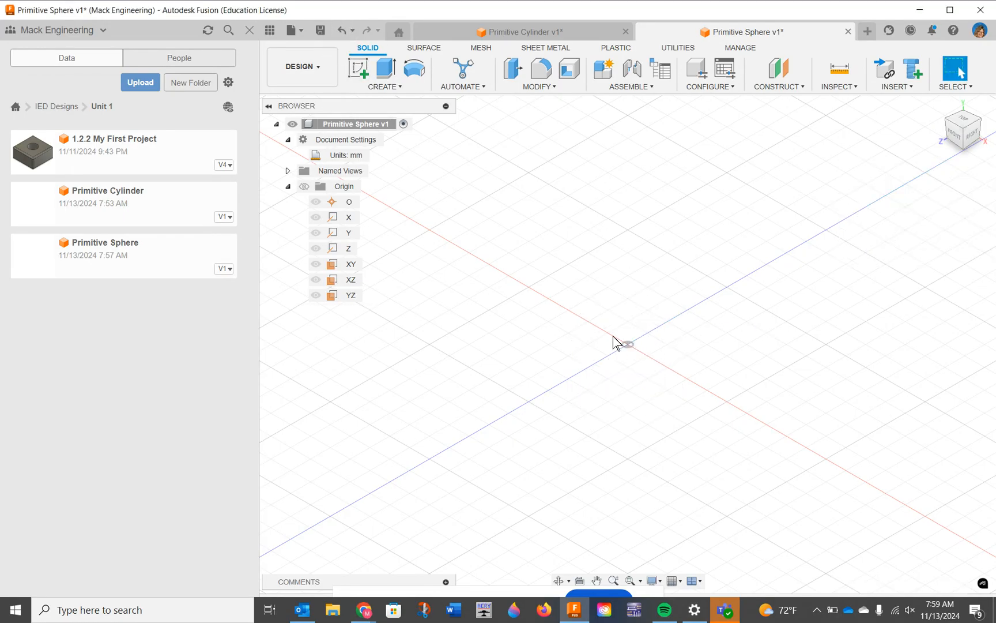
Step: Create a primitive sphere on the XZ plane, centred on the origin, and enlarge it freehand to about 72.7 mm in diameter
click(390, 88)
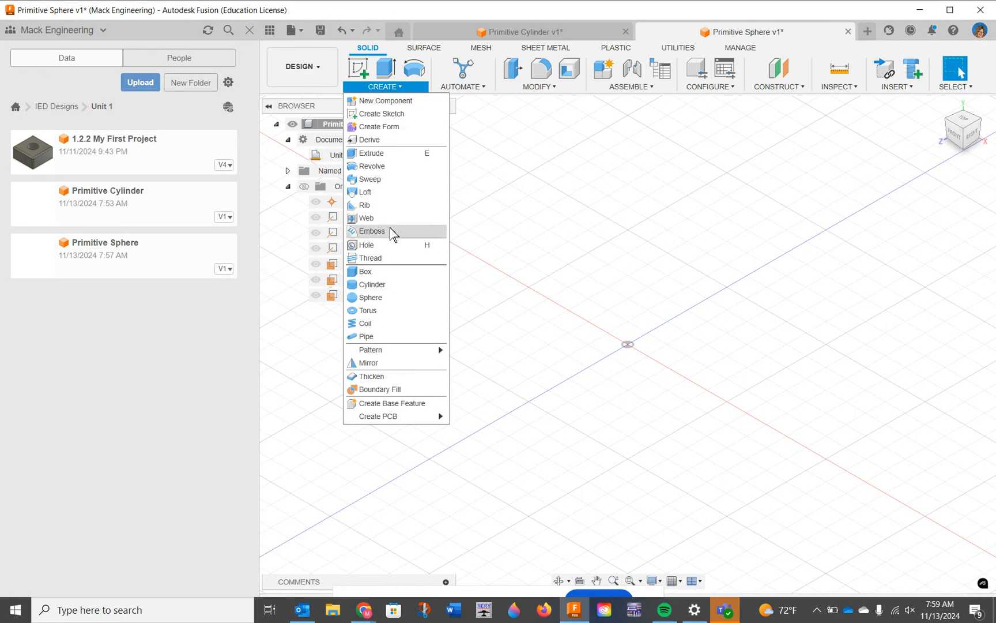
click(378, 297)
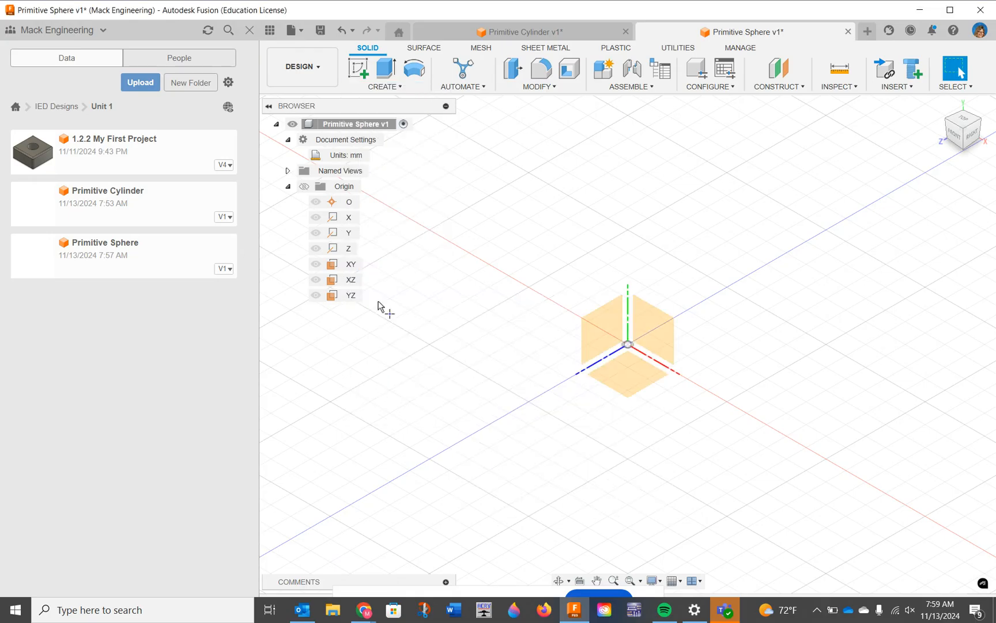
click(621, 372)
click(629, 346)
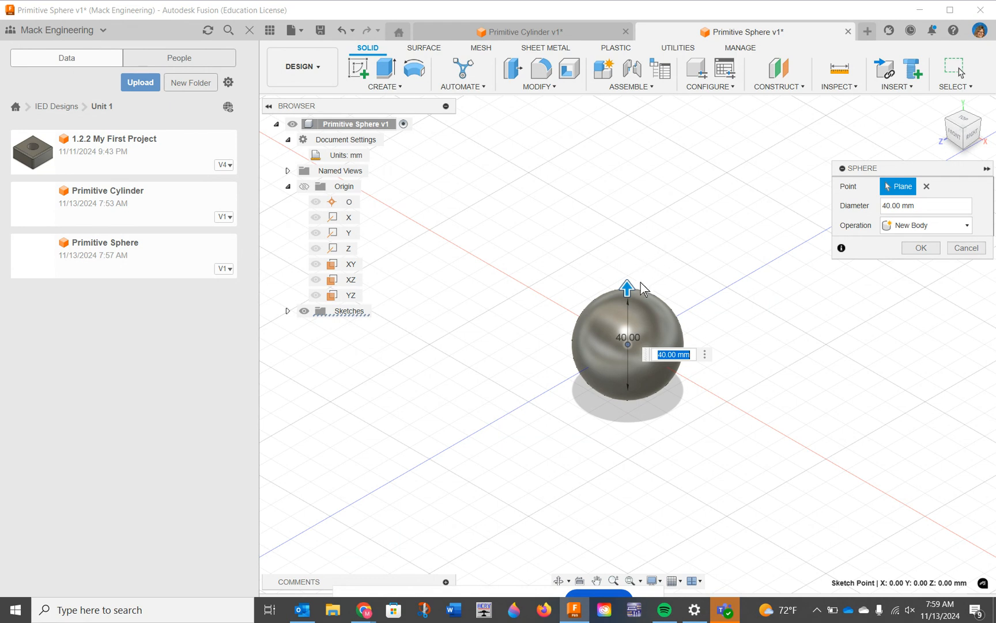
drag(627, 287, 628, 251)
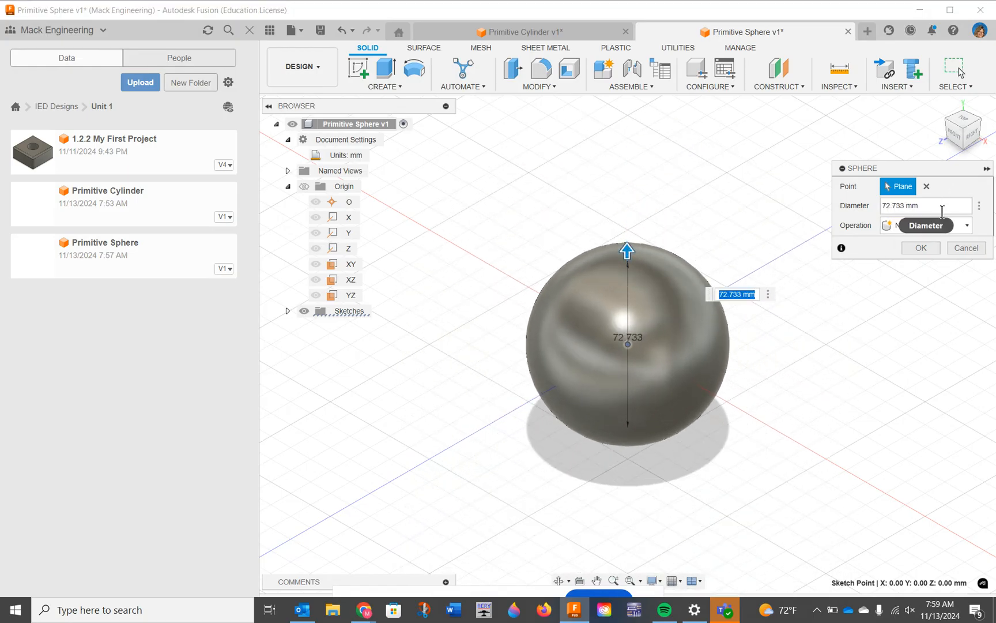
Step: Set the sphere's diameter to 80 mm and create it as a new body
drag(942, 206, 864, 210)
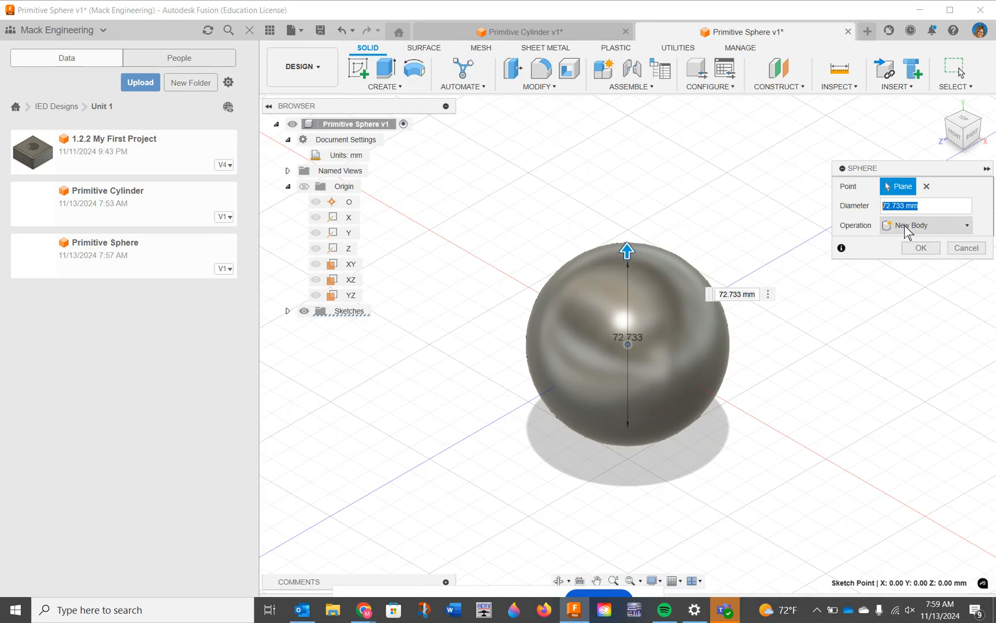
text(80)
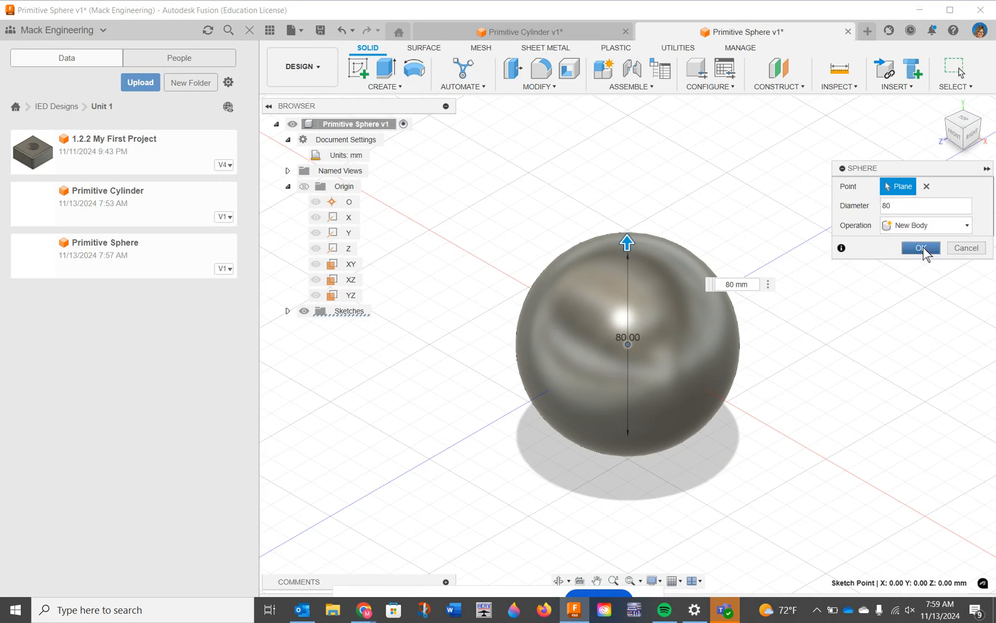
click(921, 248)
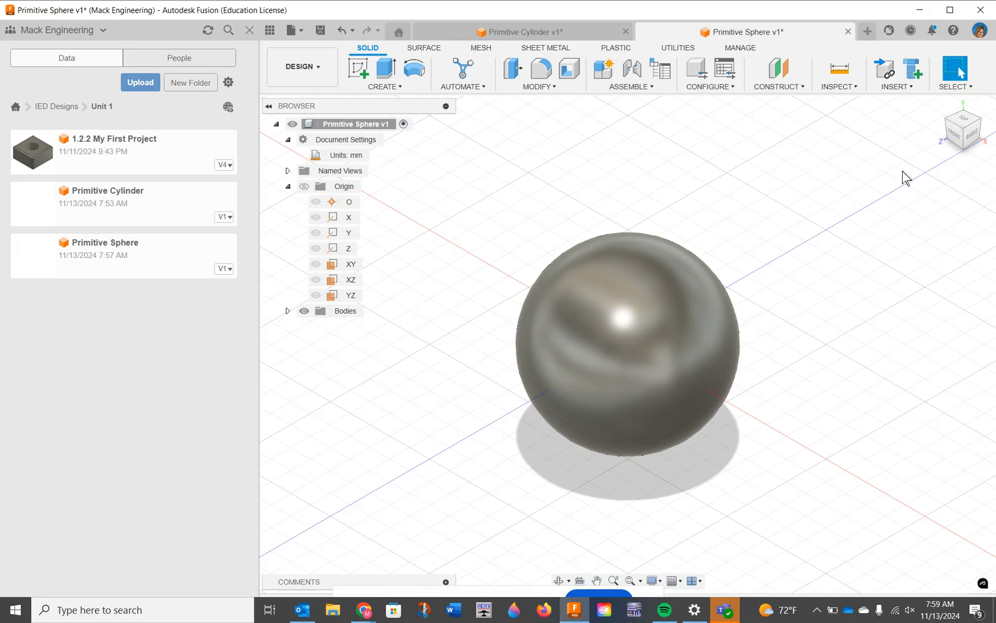
Step: Export the design as the Fusion archive file Primitive Sphere v1 (f3d) to the IED Fusion folder
click(302, 31)
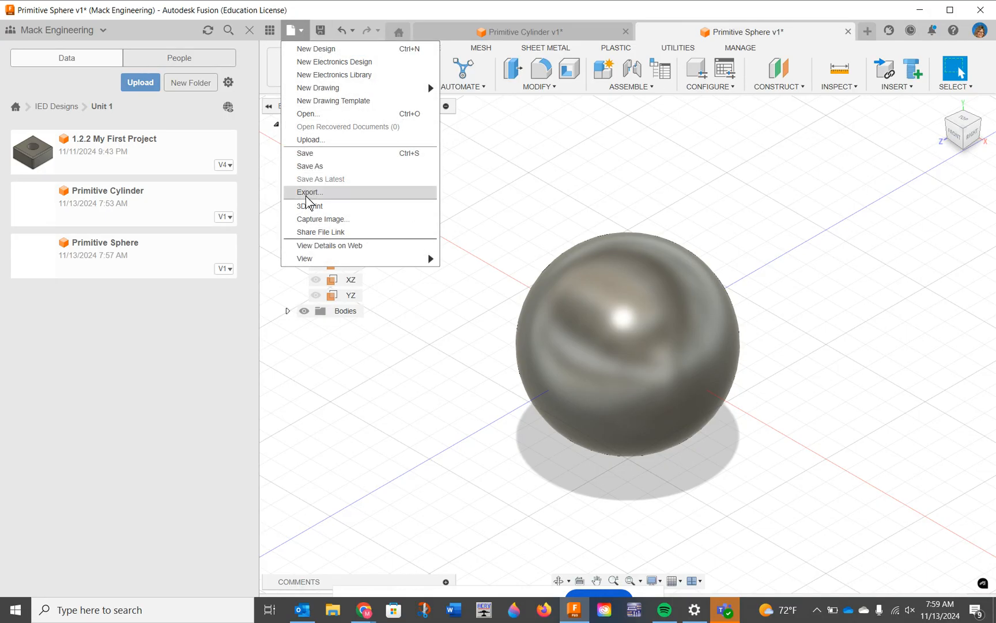
click(306, 193)
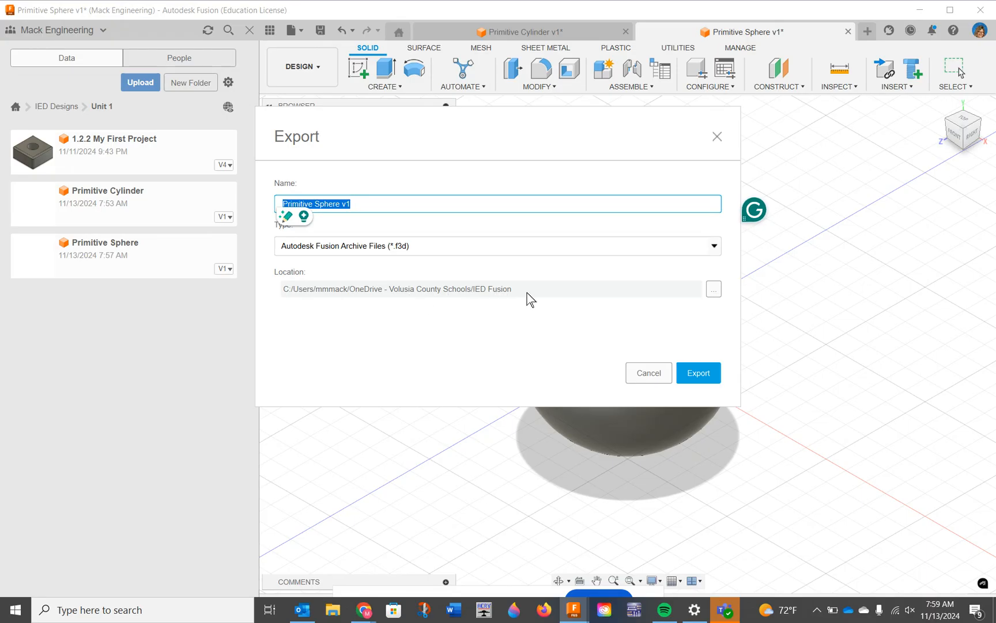
click(714, 289)
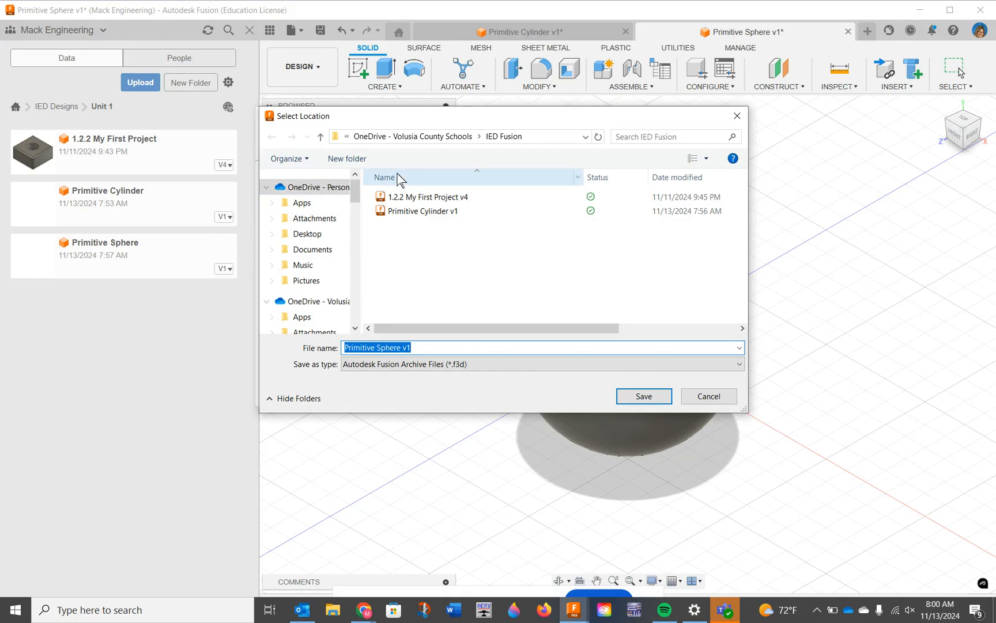
click(708, 396)
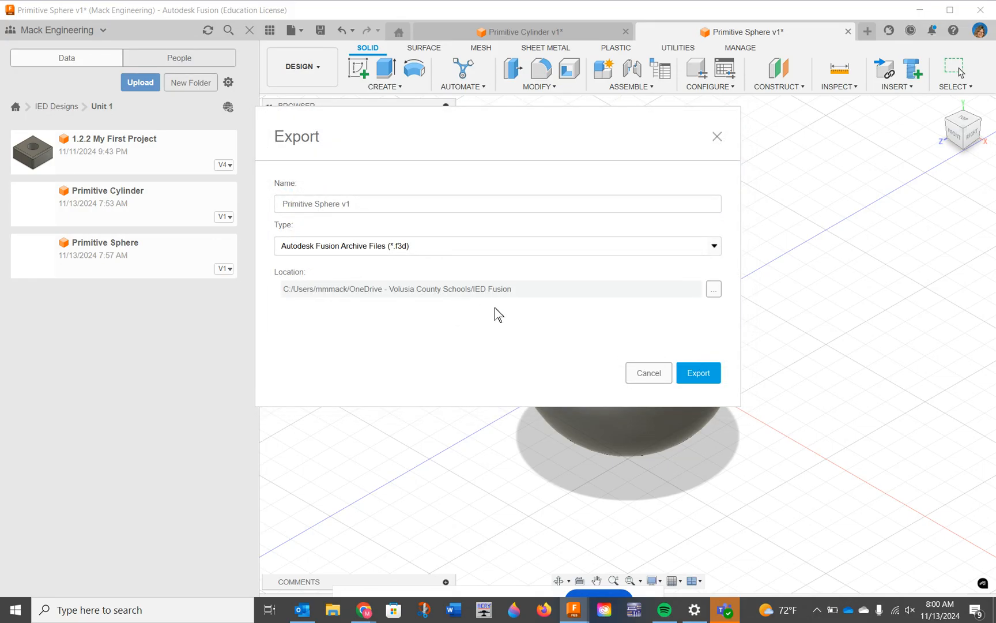
click(705, 376)
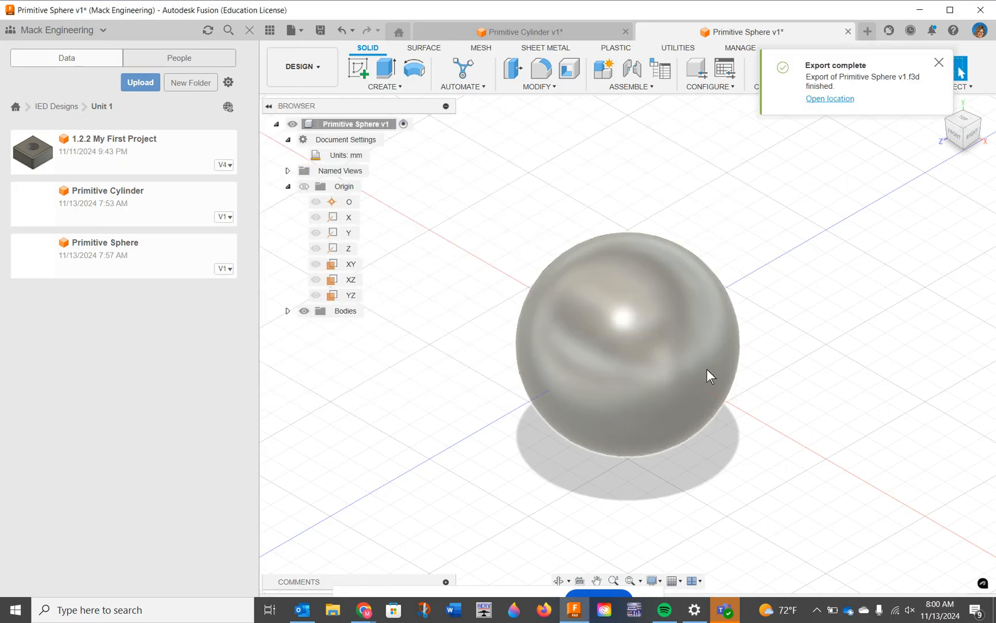